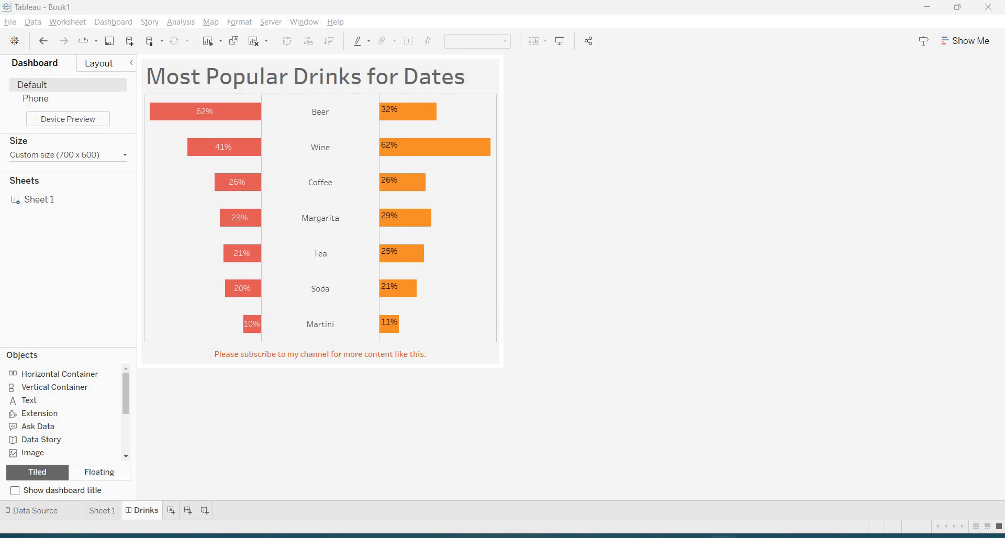
- Review the source table of drinks with Men and Women percentages in Excel, and return to Tableau
left_click(722, 537)
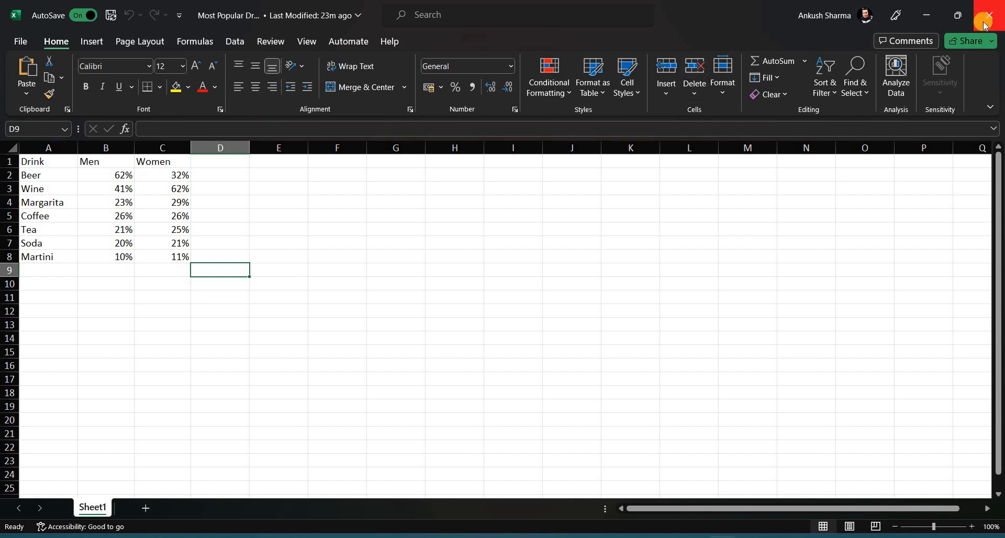
left_click(934, 15)
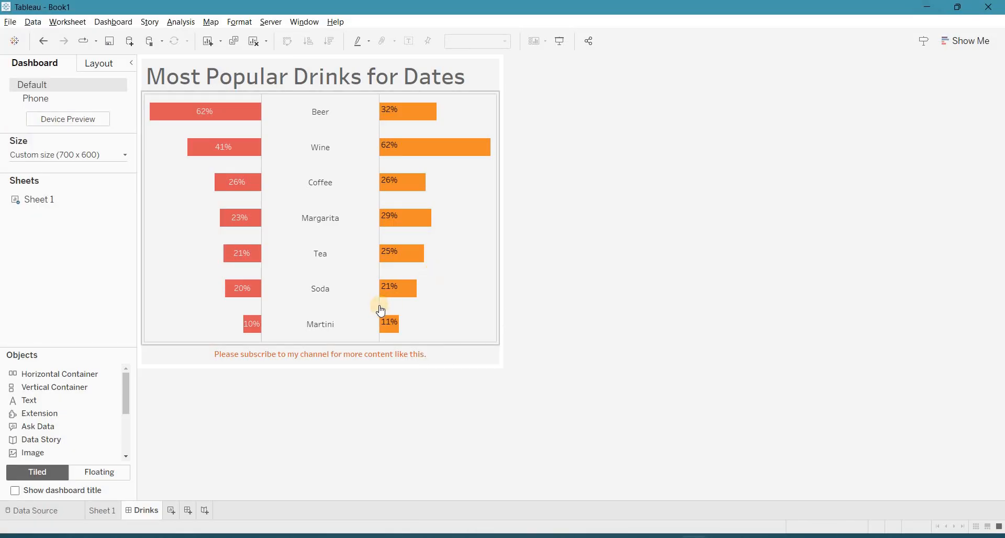
- Create a new worksheet and check its Most Popular Drinks data source before returning to the empty sheet
left_click(173, 508)
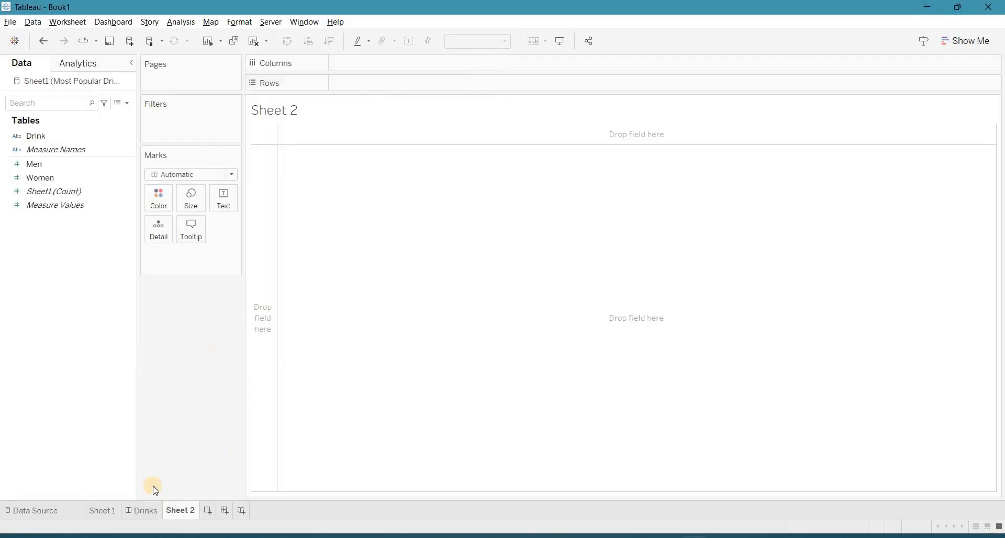
right_click(84, 82)
left_click(100, 86)
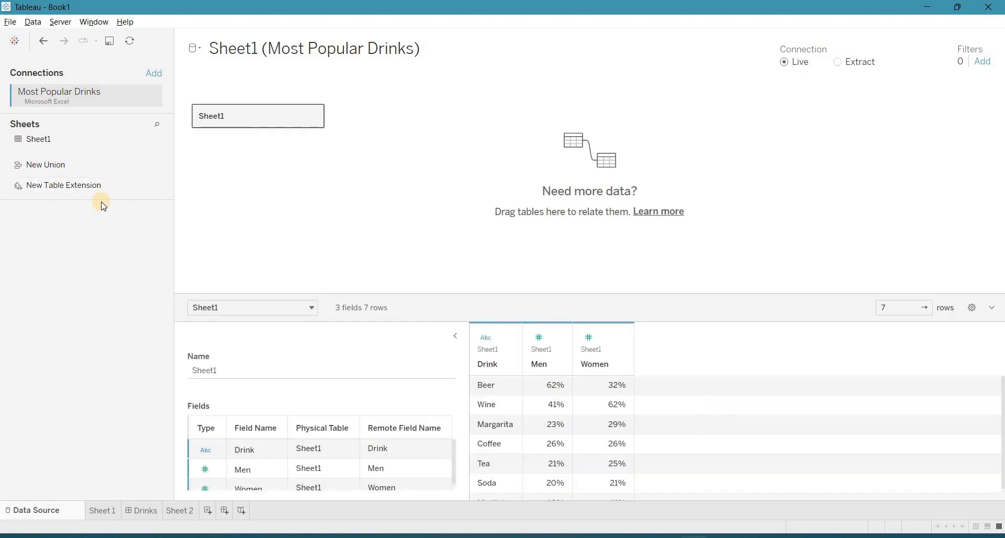
left_click(177, 511)
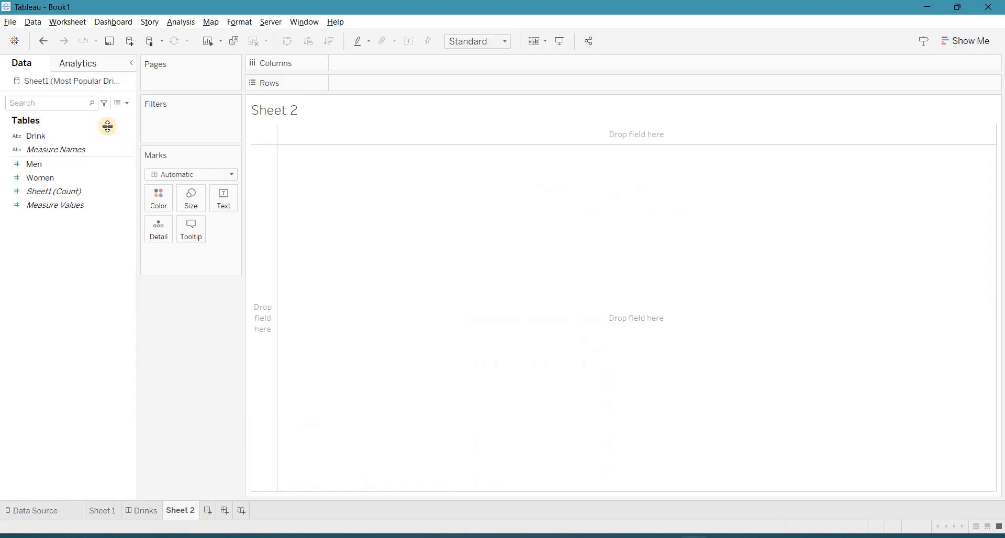
- Build a horizontal bar chart with Drink on Rows and the Men and Women measures side by side on Columns
left_click(43, 106)
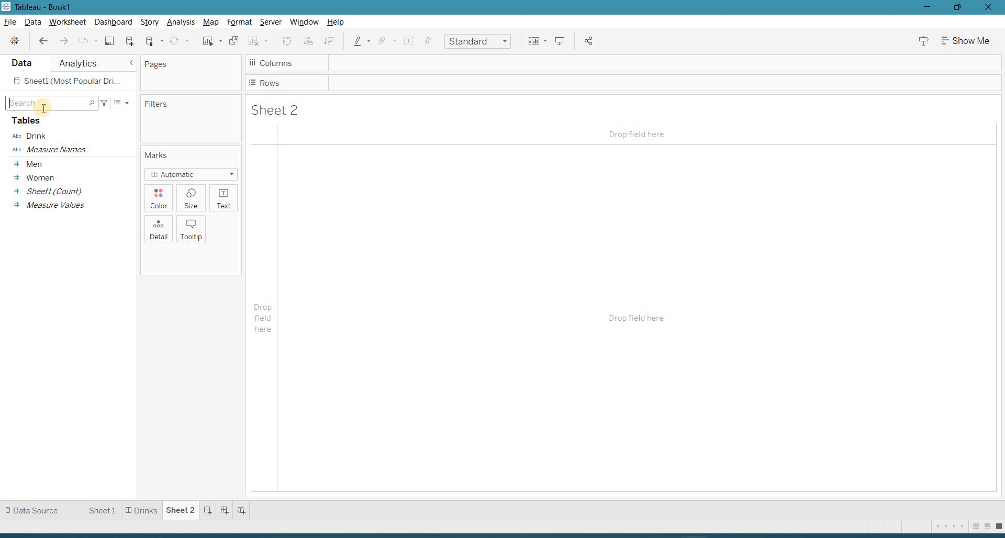
left_click(47, 136)
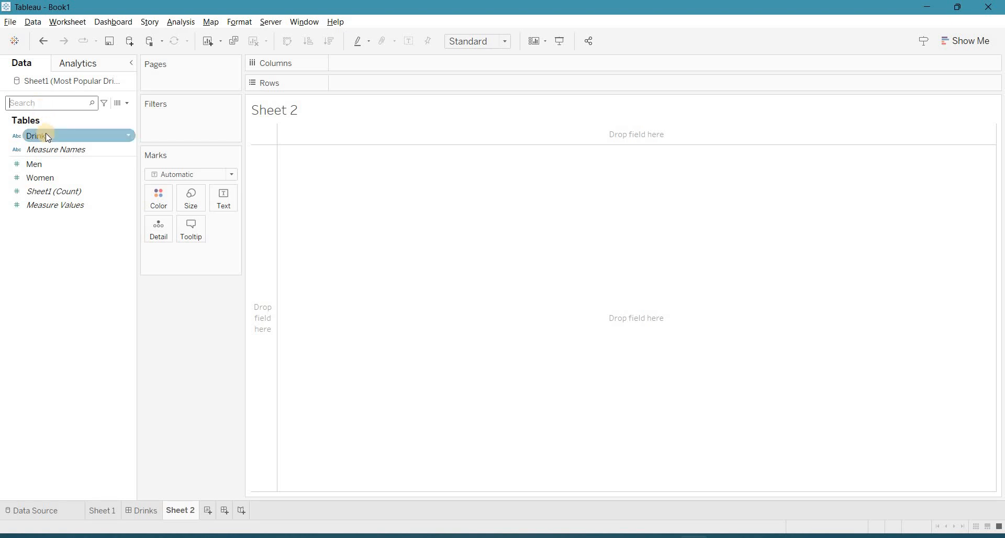
left_click_drag(46, 135, 278, 231)
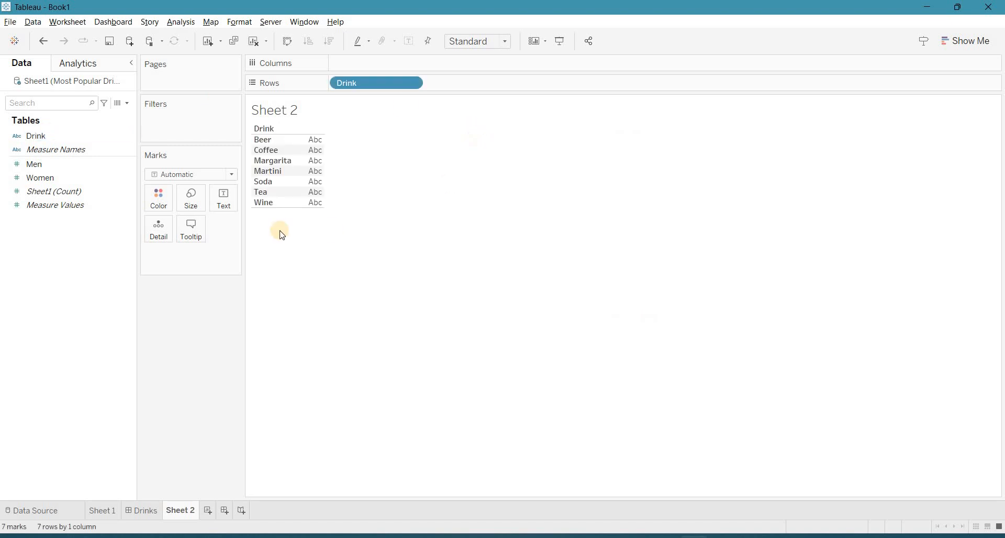
left_click(59, 168)
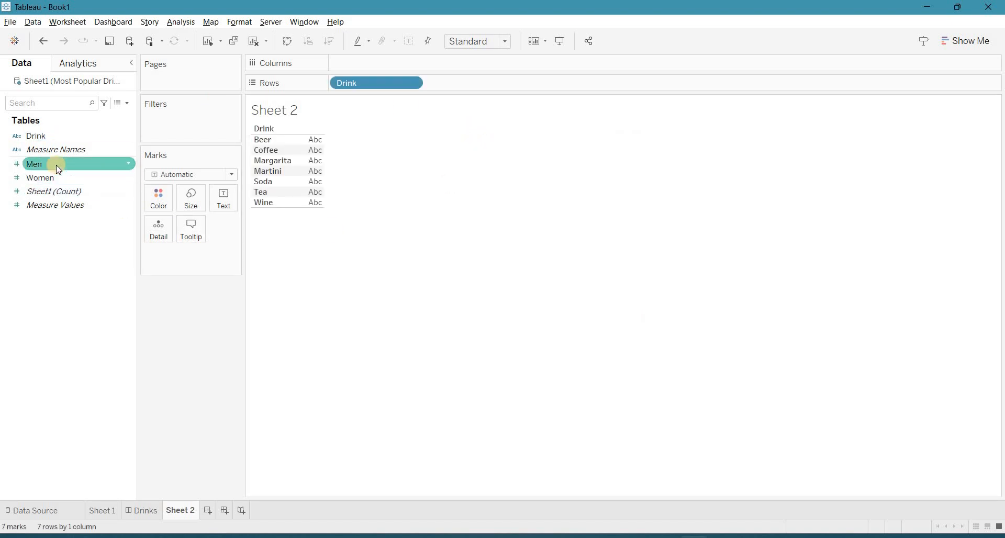
left_click_drag(59, 169, 385, 65)
left_click_drag(40, 178, 475, 62)
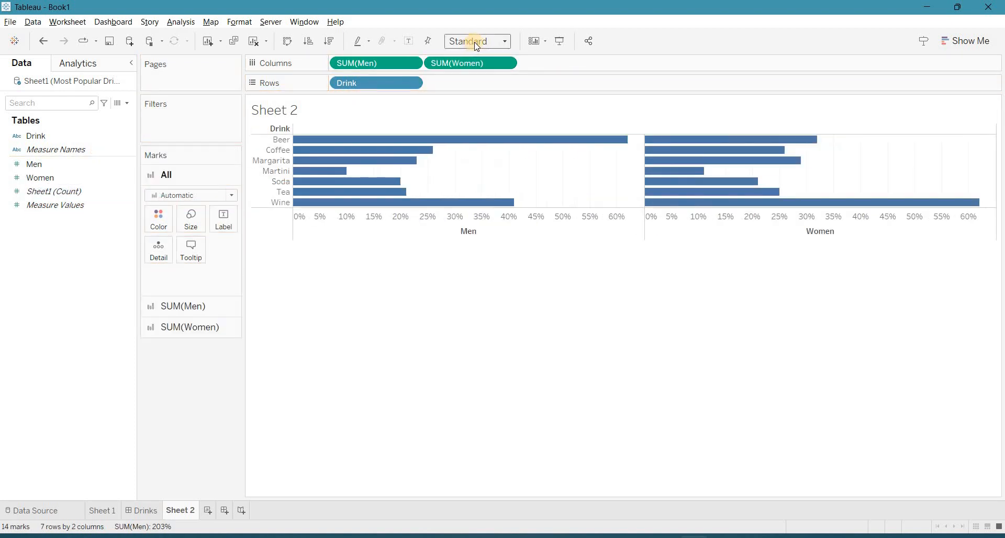
- Size the chart to Fit Height with narrower bar panes, and show the mark labels
left_click(478, 42)
left_click(480, 77)
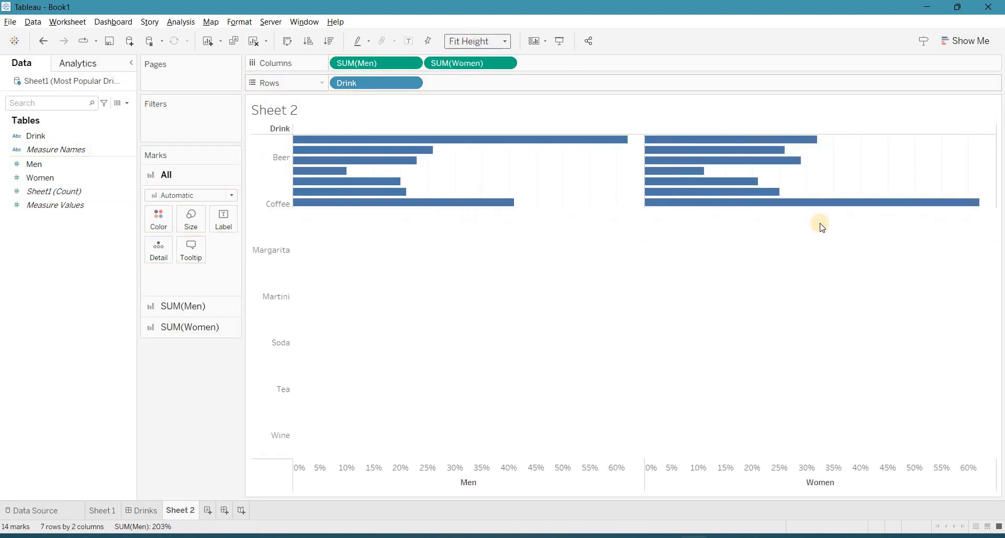
left_click_drag(995, 220, 697, 208)
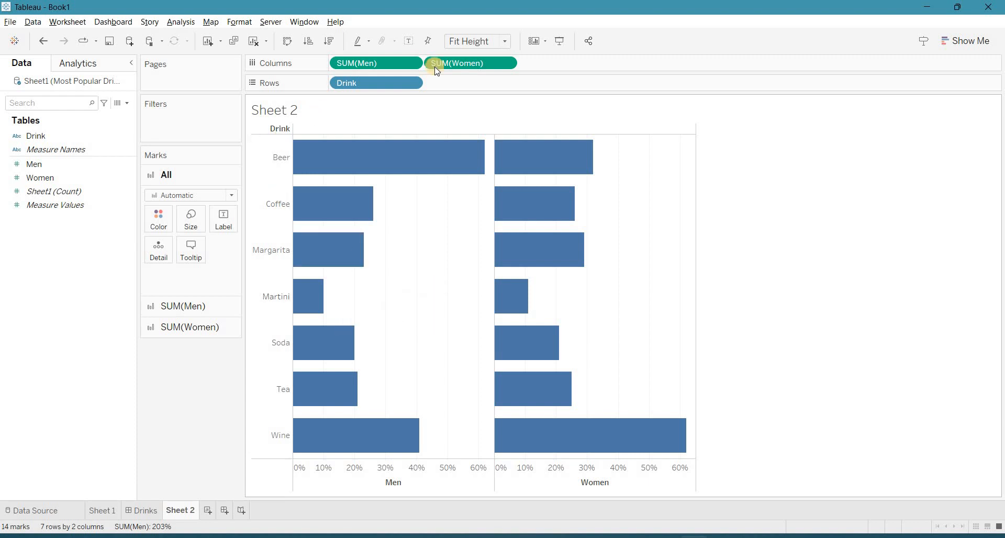
left_click(409, 41)
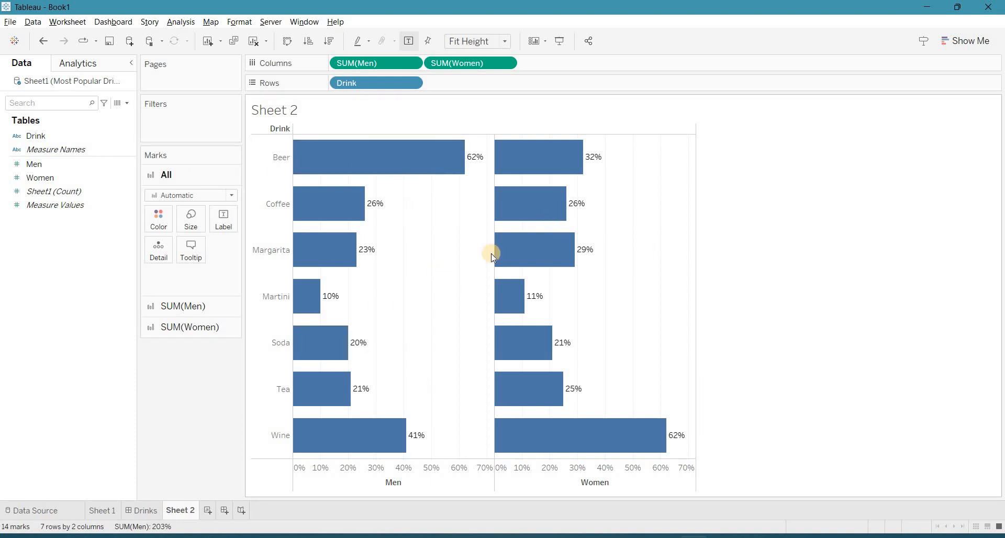
- Edit the Men measure on Columns to -SUM([Men]) so its bars extend in the opposite direction
double_click(372, 61)
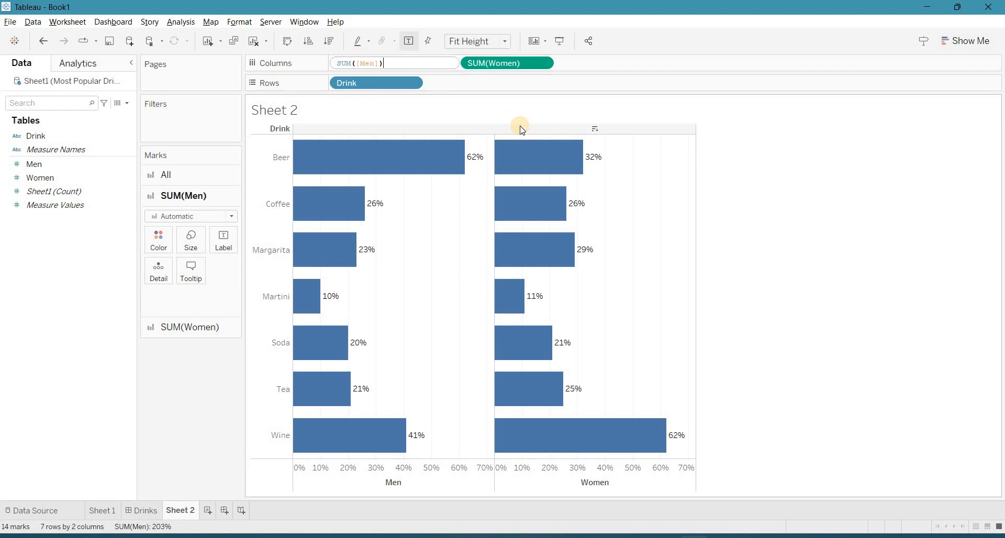
key("ctrl+a")
key("Home")
type("-")
key("Return")
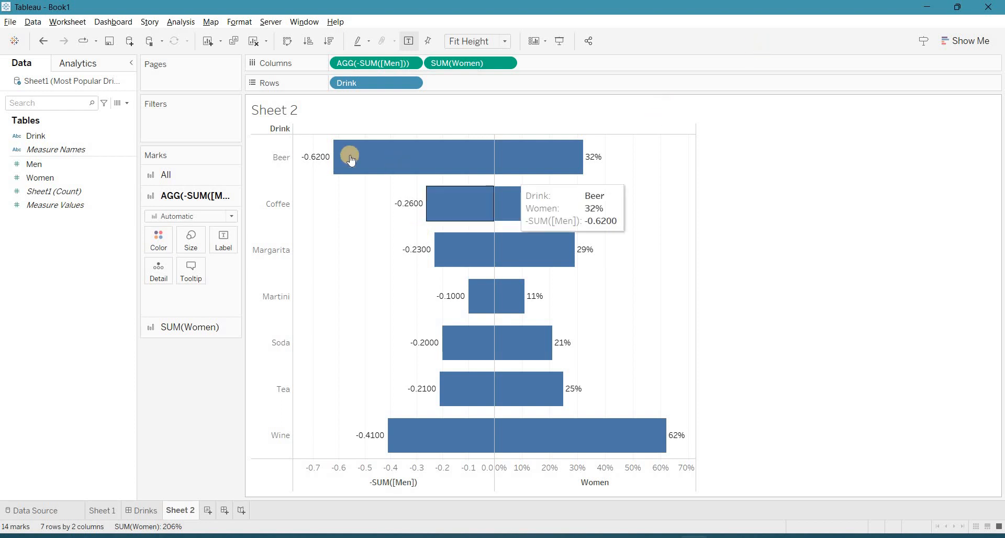
- Color the marks of all measures by Measure Names
left_click(163, 174)
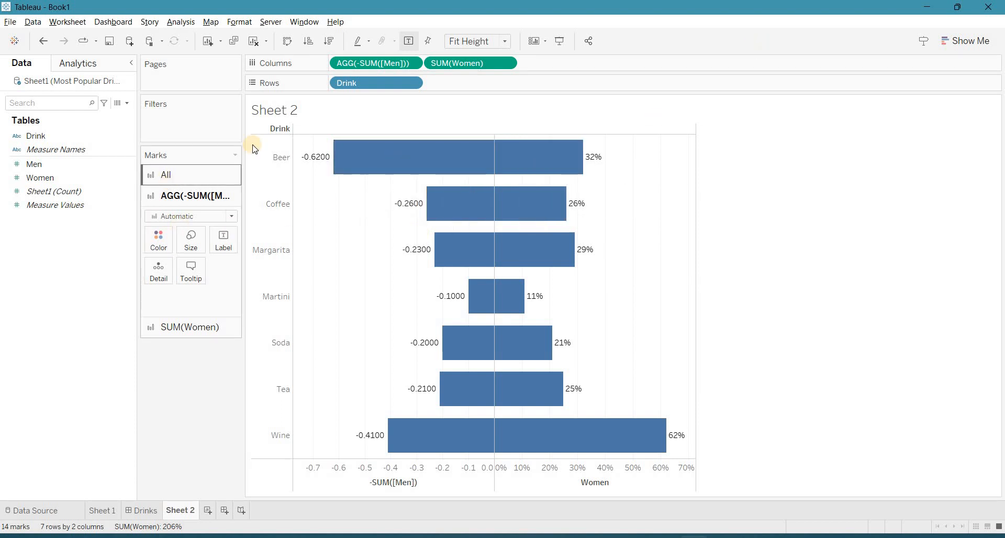
left_click(28, 103)
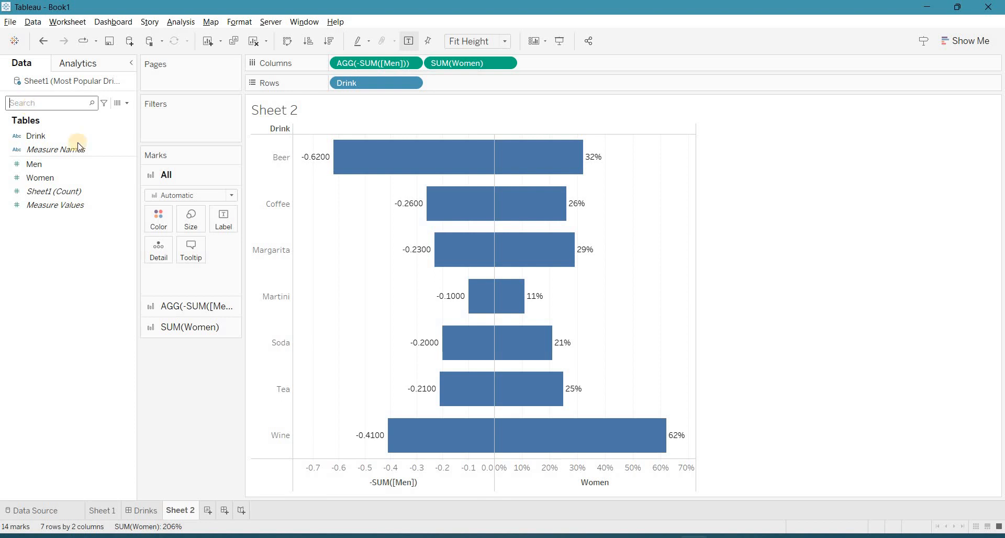
left_click_drag(62, 150, 165, 235)
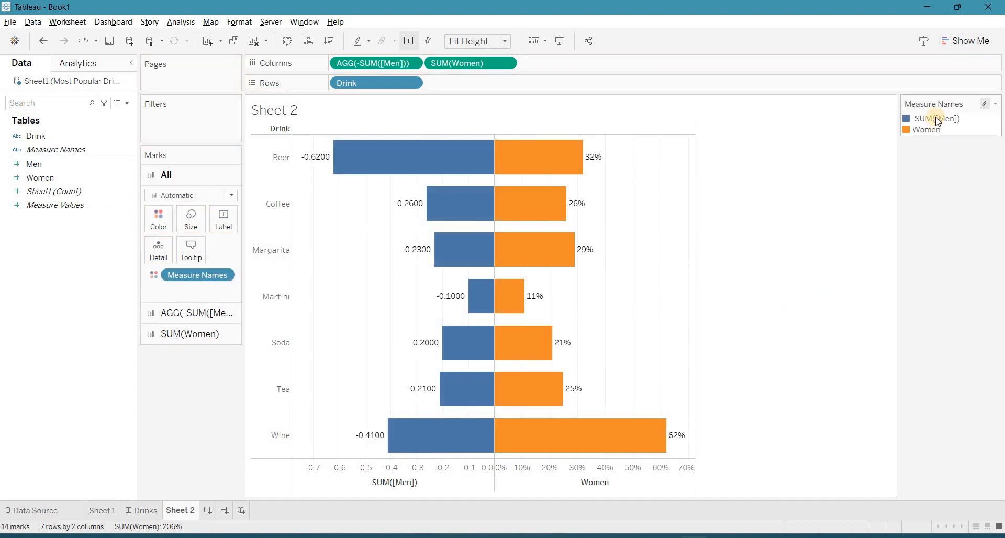
- Assign purple to Women and red to -SUM([Men]) in the Measure Names colors
left_click(938, 119)
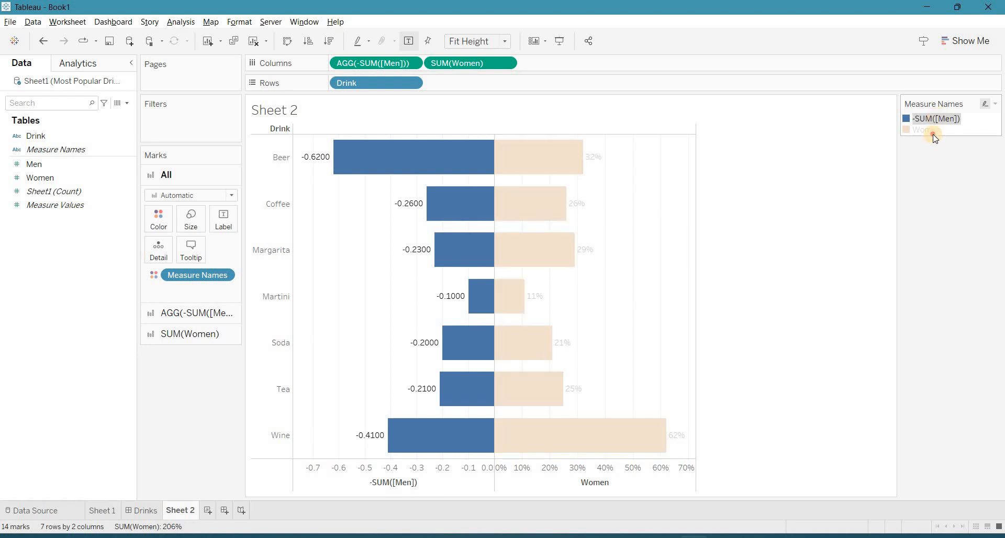
left_click(938, 131)
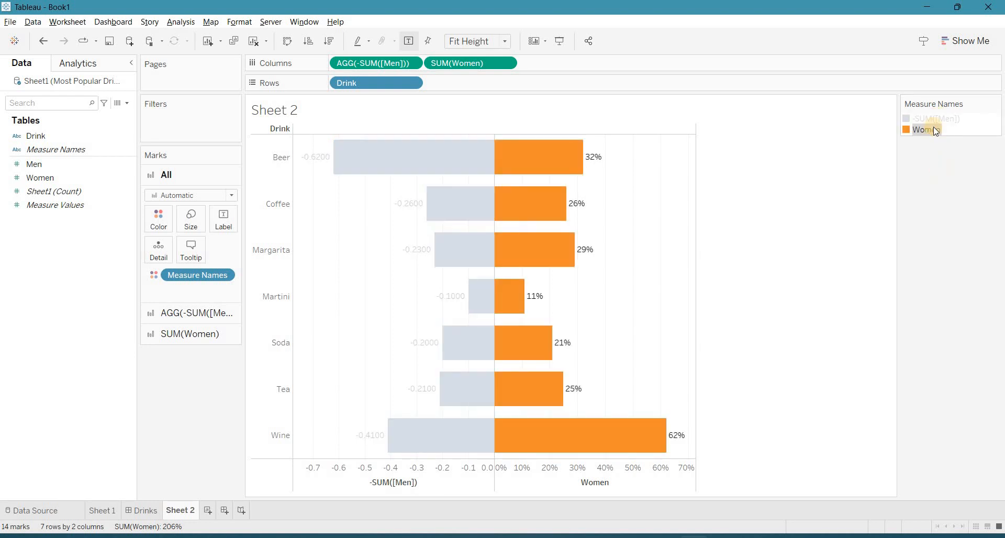
left_click(933, 127)
double_click(932, 120)
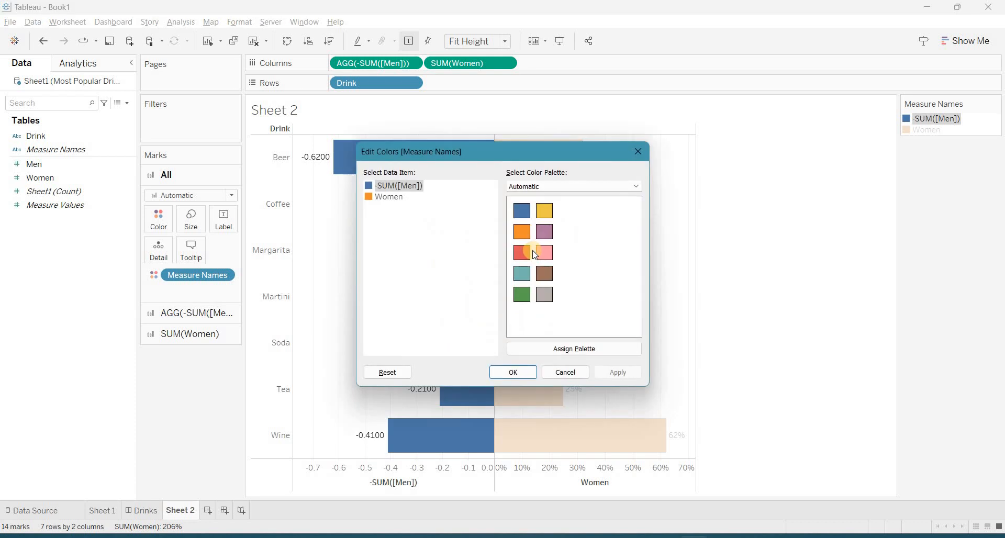
left_click(385, 199)
left_click(544, 232)
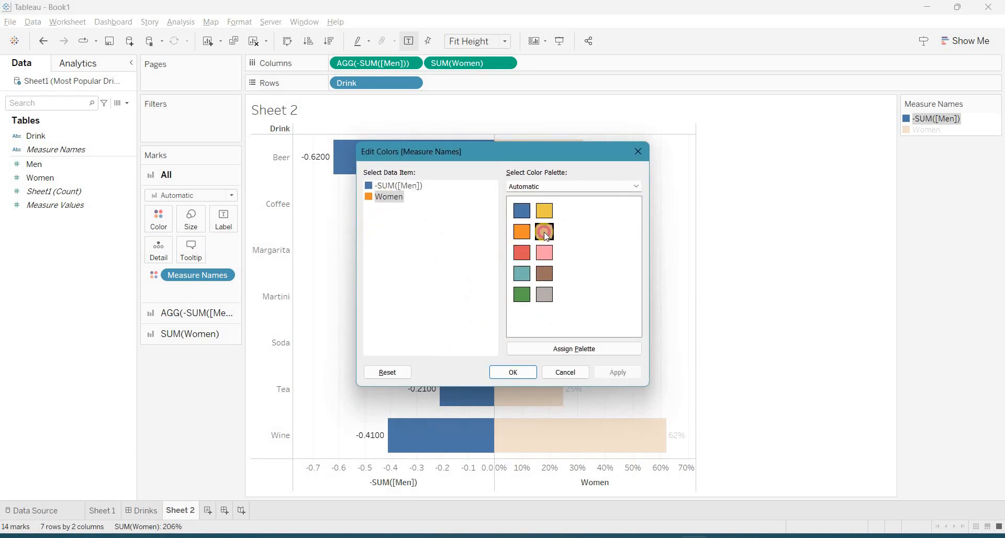
left_click(385, 186)
left_click(521, 252)
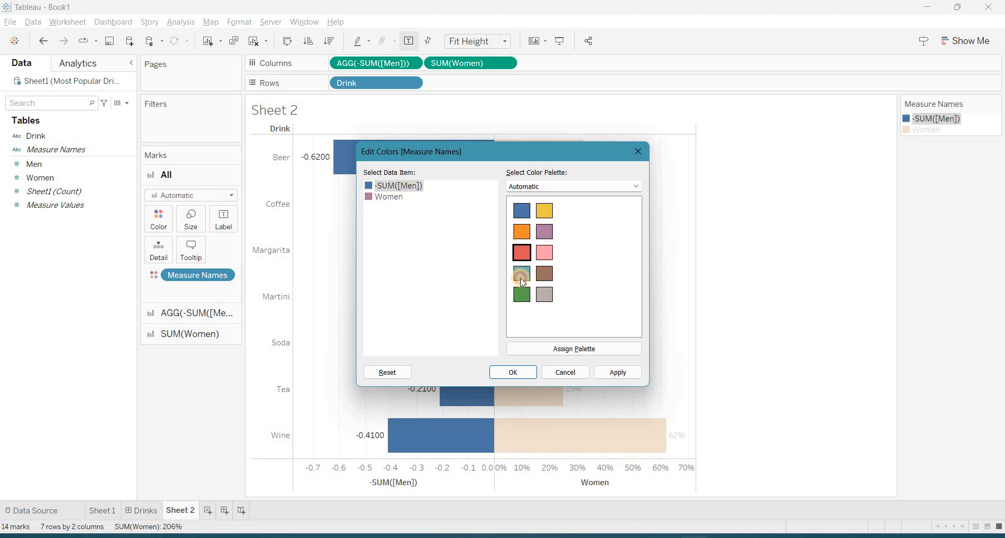
left_click(508, 372)
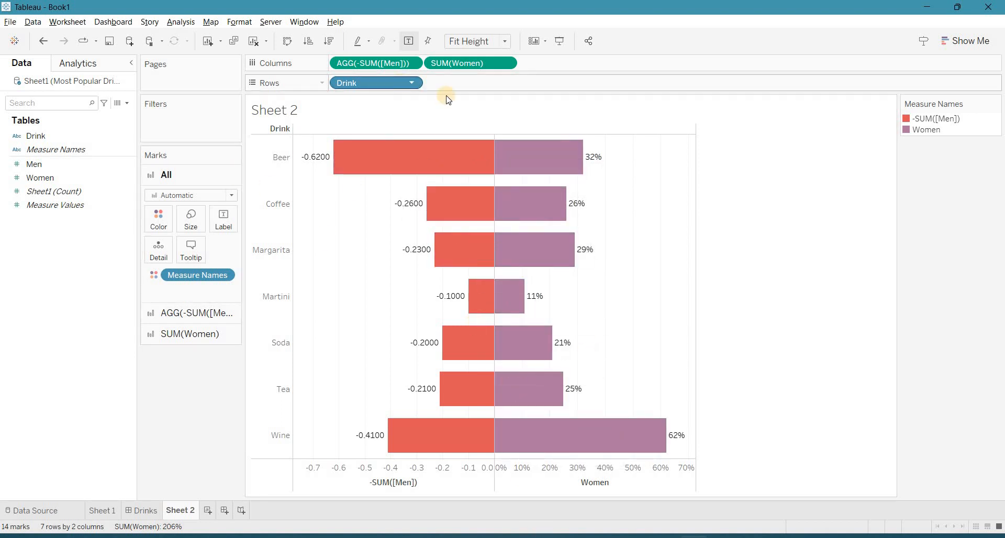
- Add an AVG(0) calculation to Columns and place it between the Men and Women measures
double_click(560, 61)
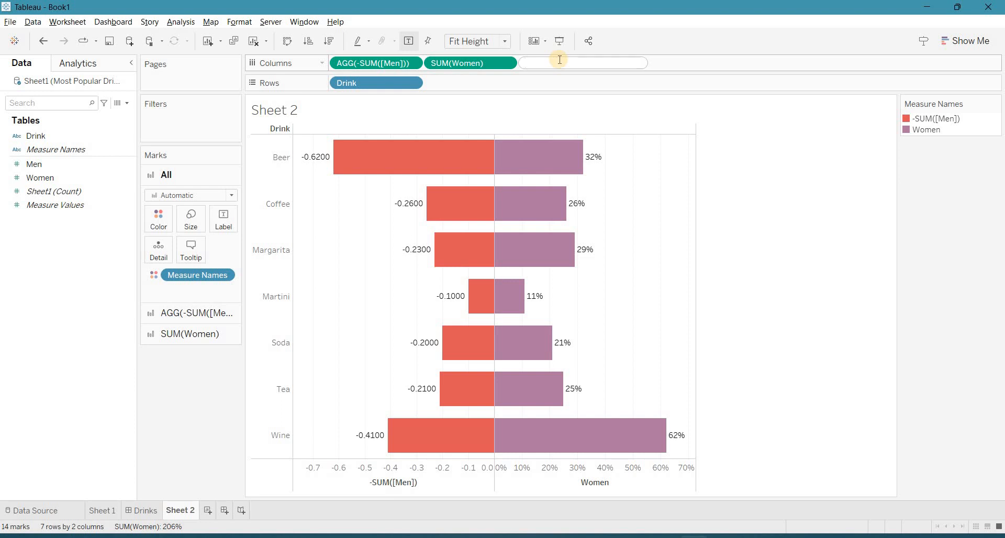
type("avg")
key("Return")
key("Return")
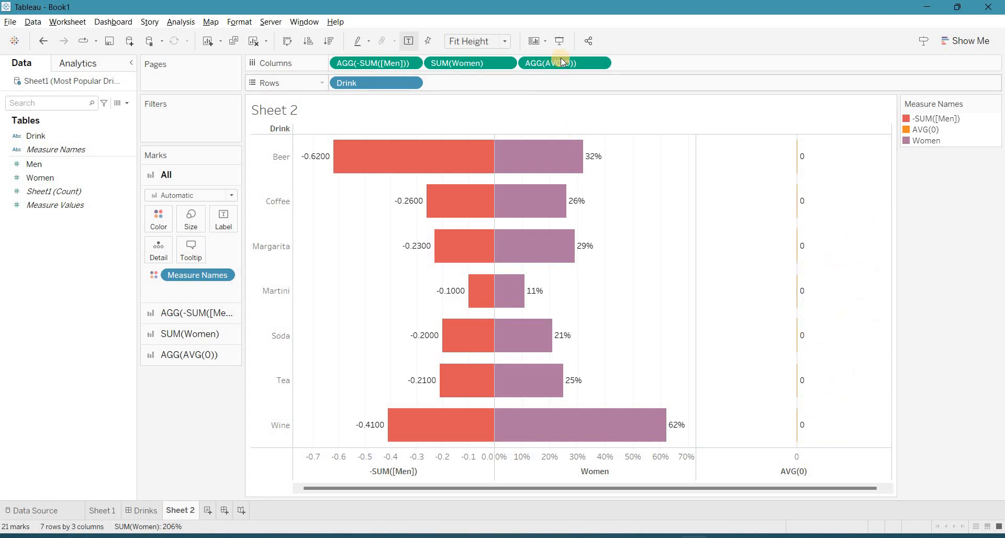
left_click_drag(528, 63, 429, 66)
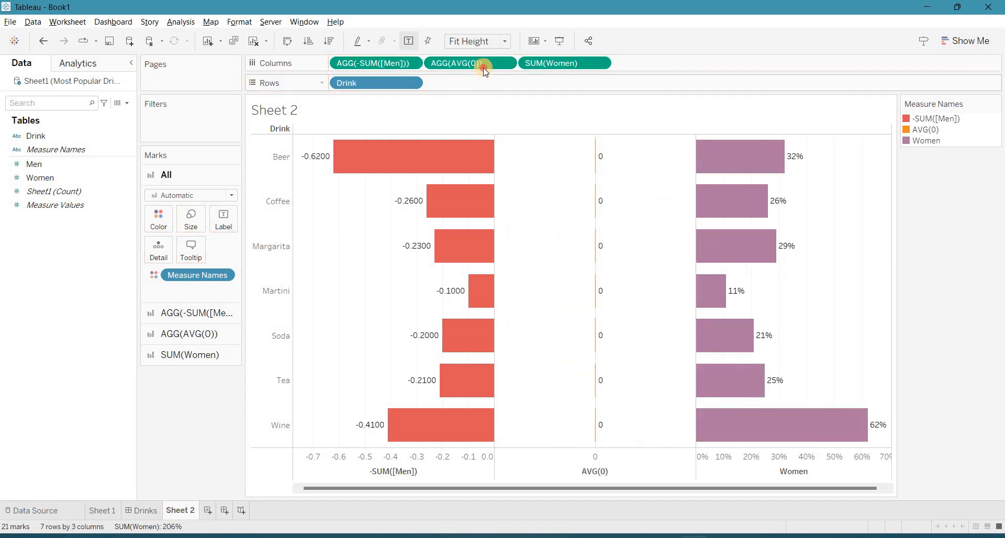
- Change the AVG(0) marks to Text showing Drink, and remove Measure Names from their color
left_click(189, 334)
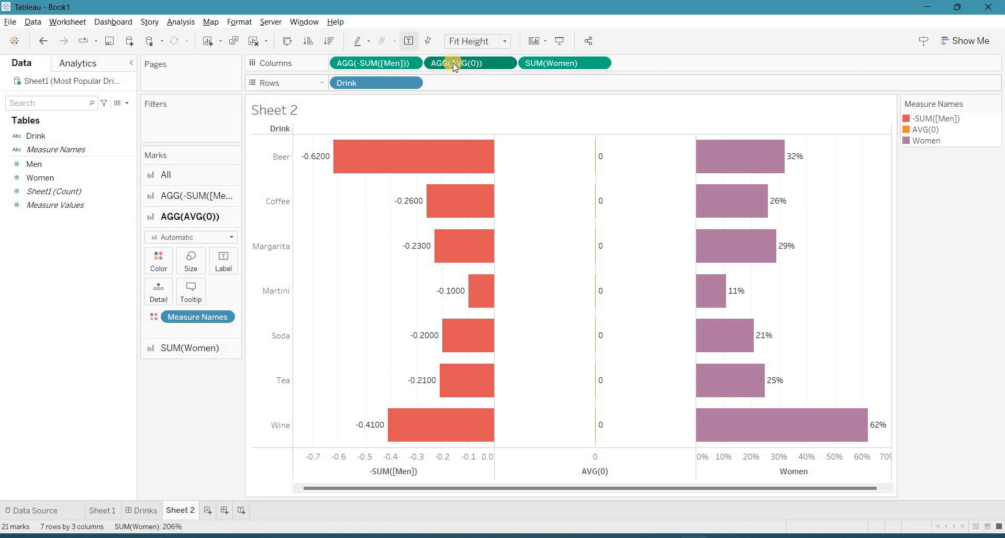
left_click(205, 238)
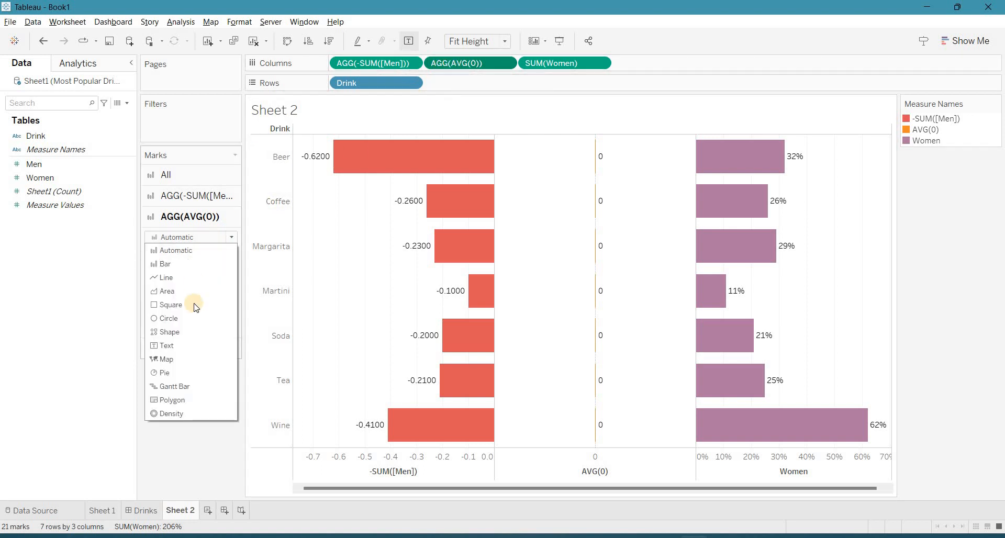
left_click(166, 346)
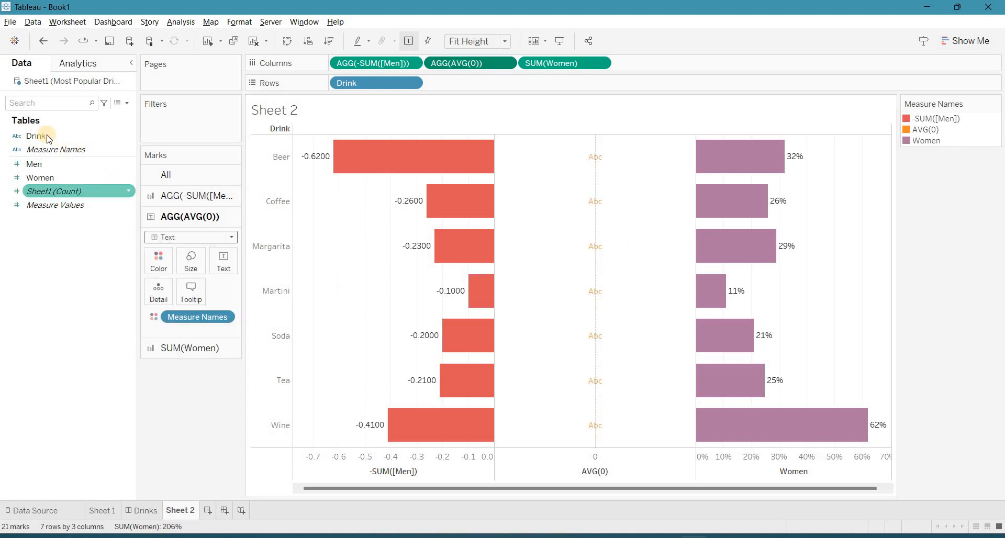
left_click_drag(42, 136, 224, 257)
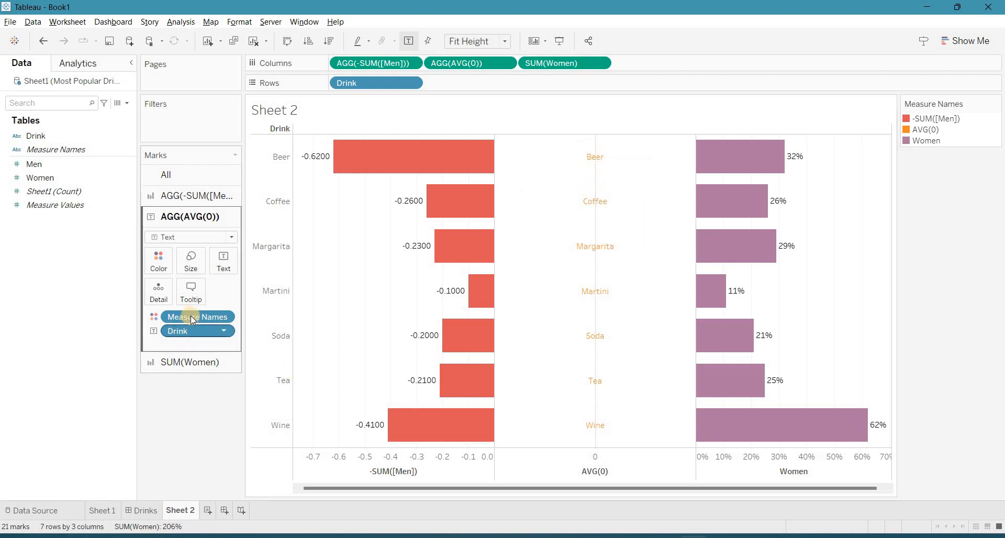
left_click_drag(191, 316, 204, 435)
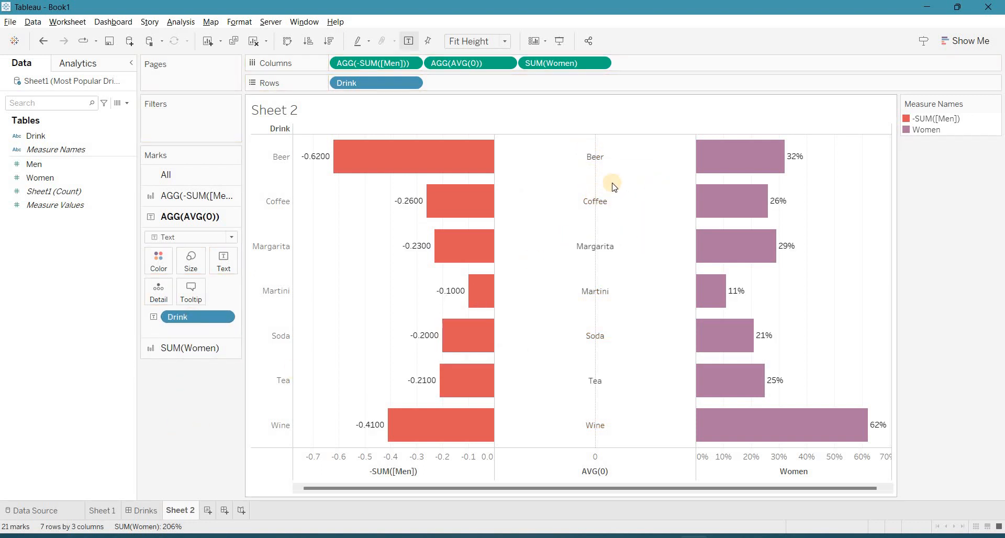
- Set the column grid lines, zero lines and axis rulers of the chart to None
right_click(612, 152)
left_click(712, 200)
left_click(99, 106)
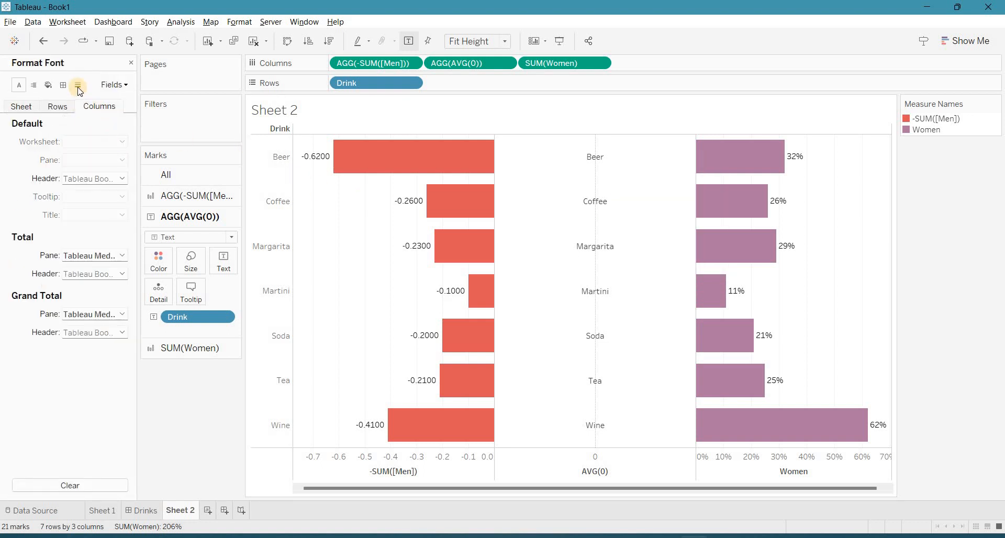
left_click(77, 85)
left_click(102, 158)
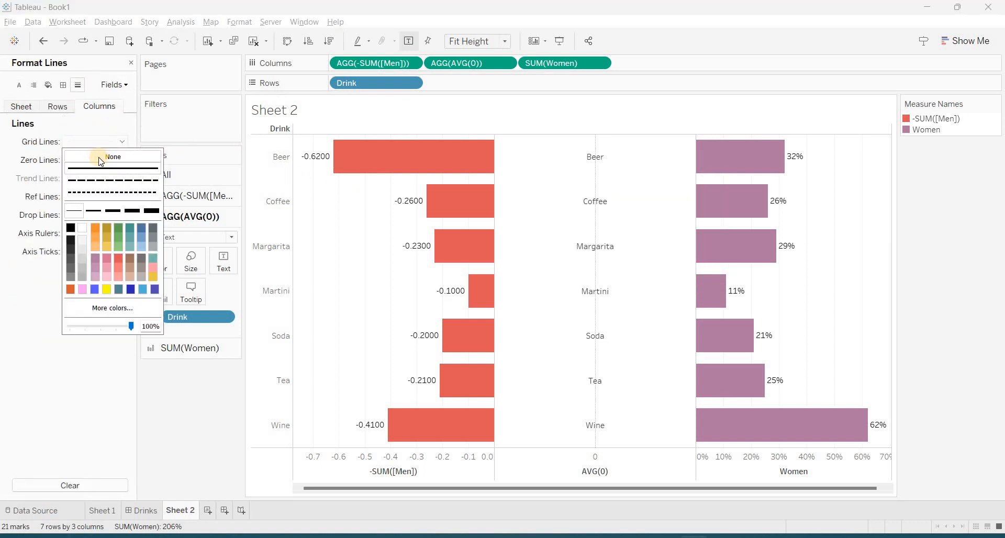
left_click(99, 158)
left_click(23, 179)
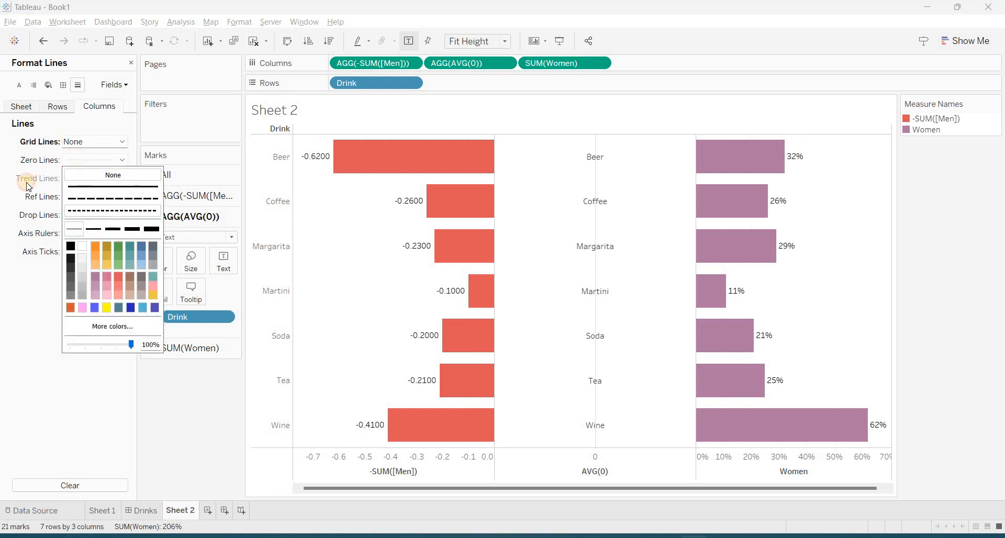
left_click(82, 201)
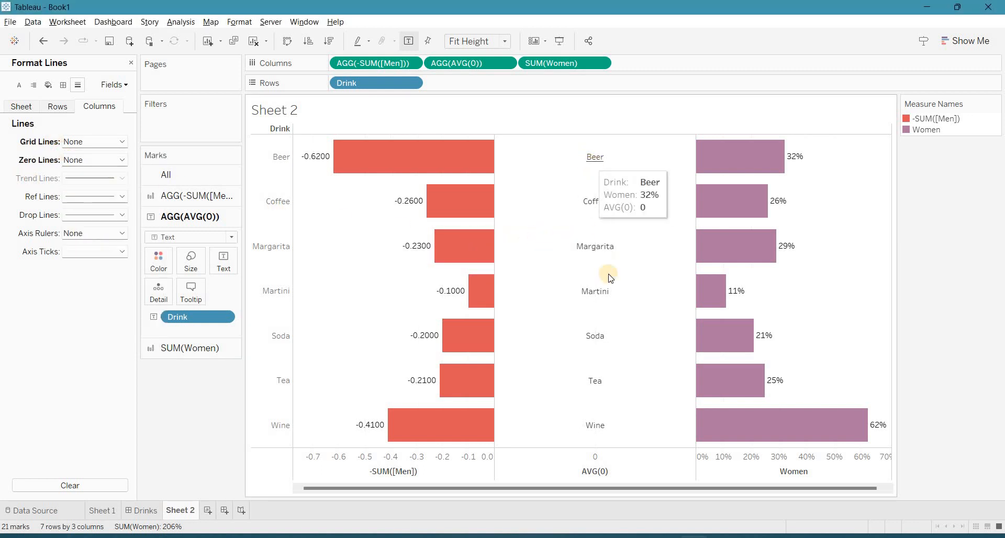
- Sort the drinks in ascending order of -SUM([Men]) so the longest men's bar comes first
mouse_move(600, 167)
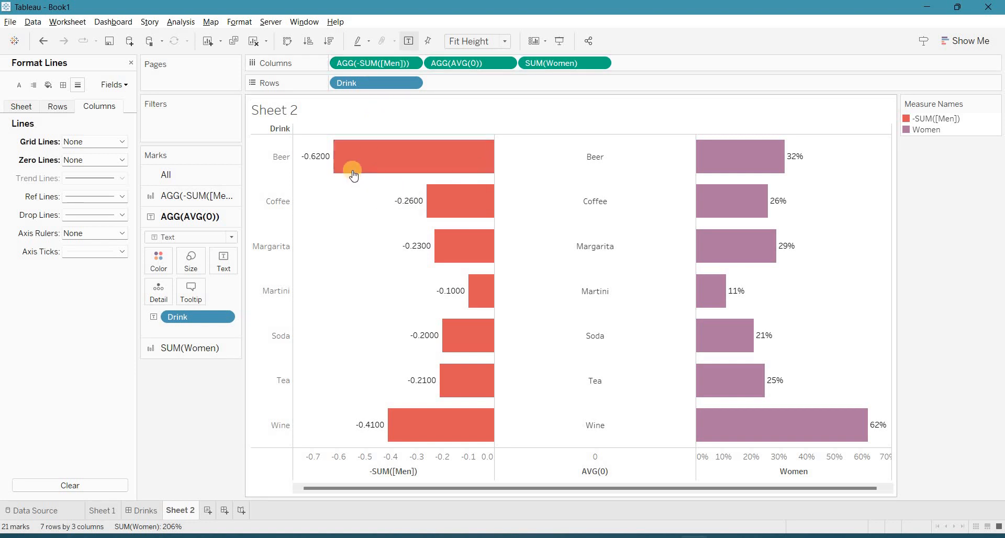
mouse_move(394, 181)
left_click(329, 40)
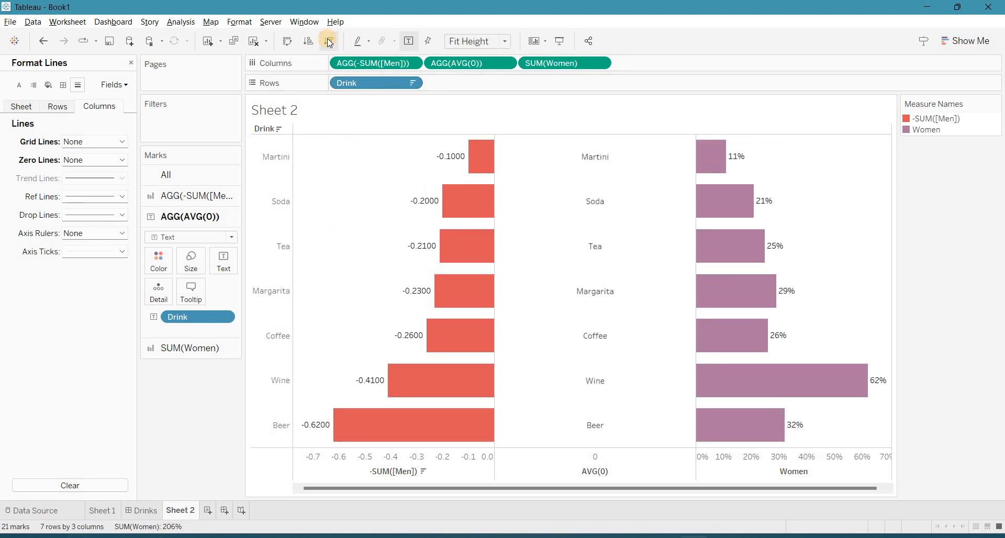
left_click(423, 471)
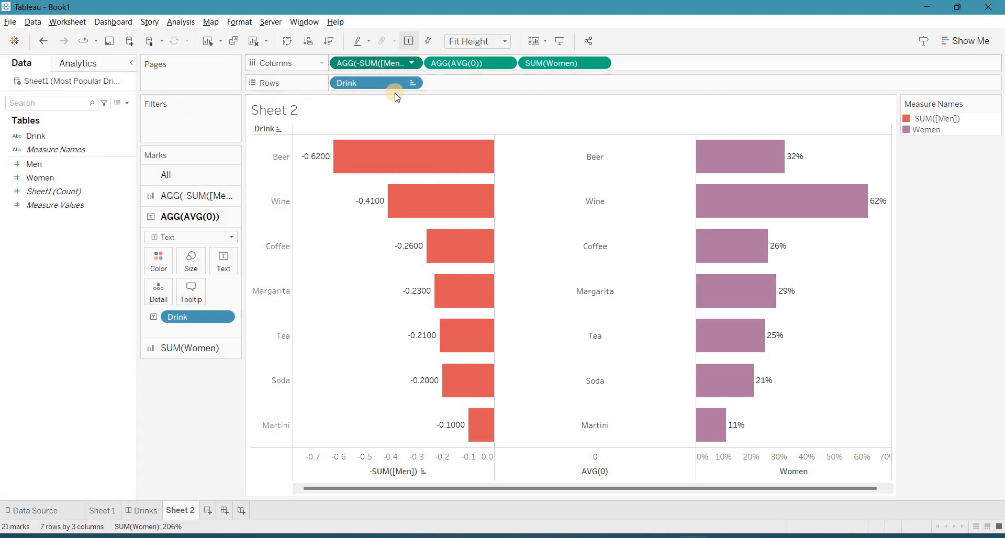
- Format the -SUM([Men]) pane numbers as percentages without decimals, using the custom format ;0% to drop the minus sign
right_click(359, 65)
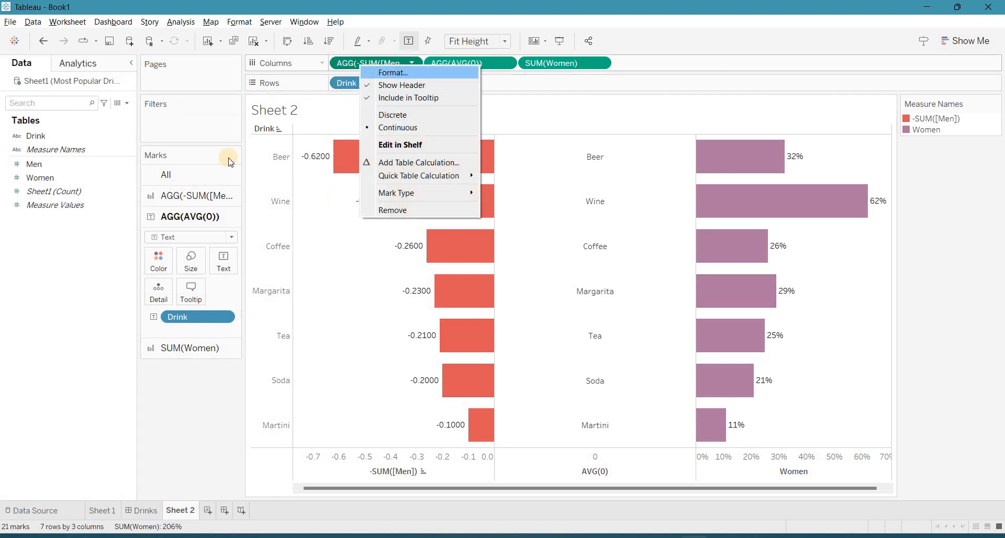
left_click(398, 73)
left_click(52, 106)
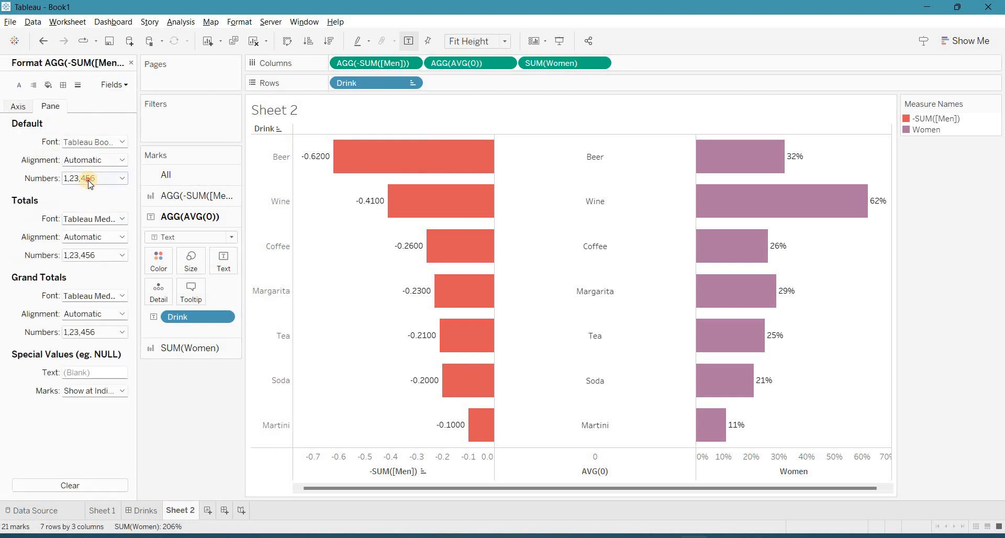
left_click(89, 250)
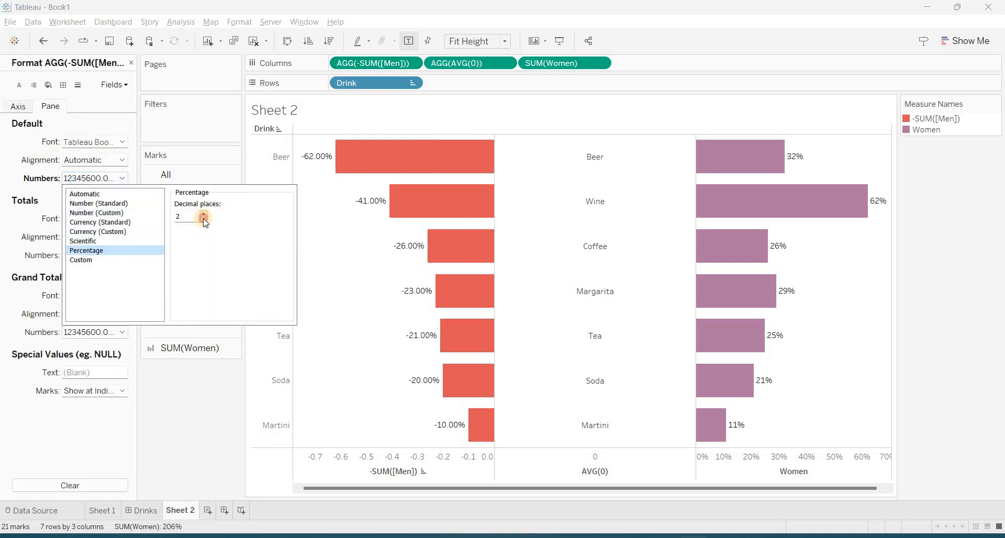
left_click(204, 220)
left_click(203, 220)
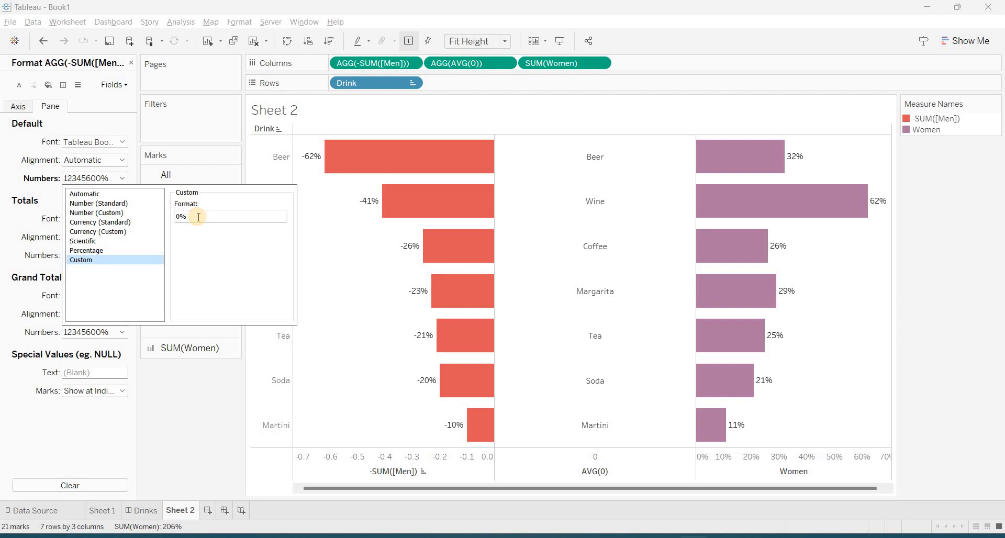
type(";")
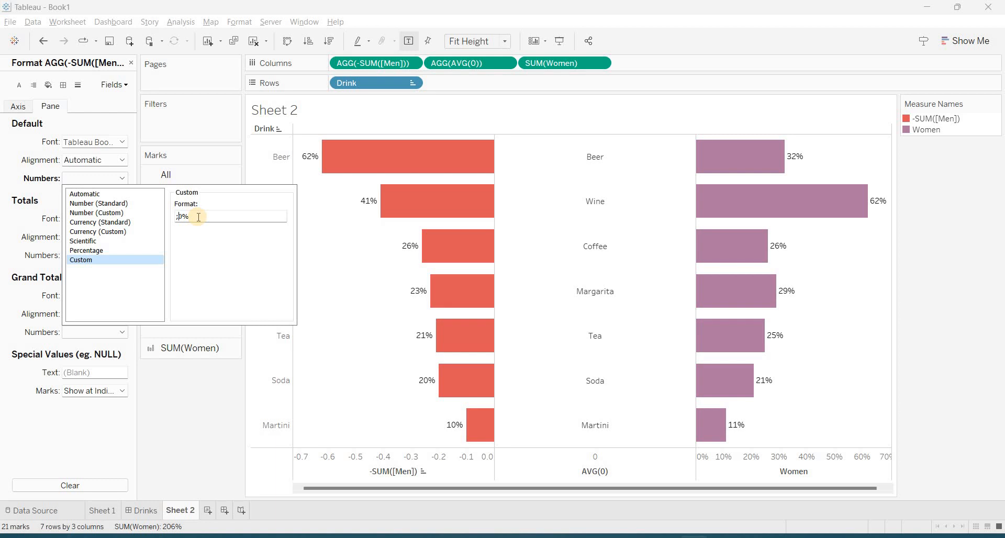
left_click(825, 240)
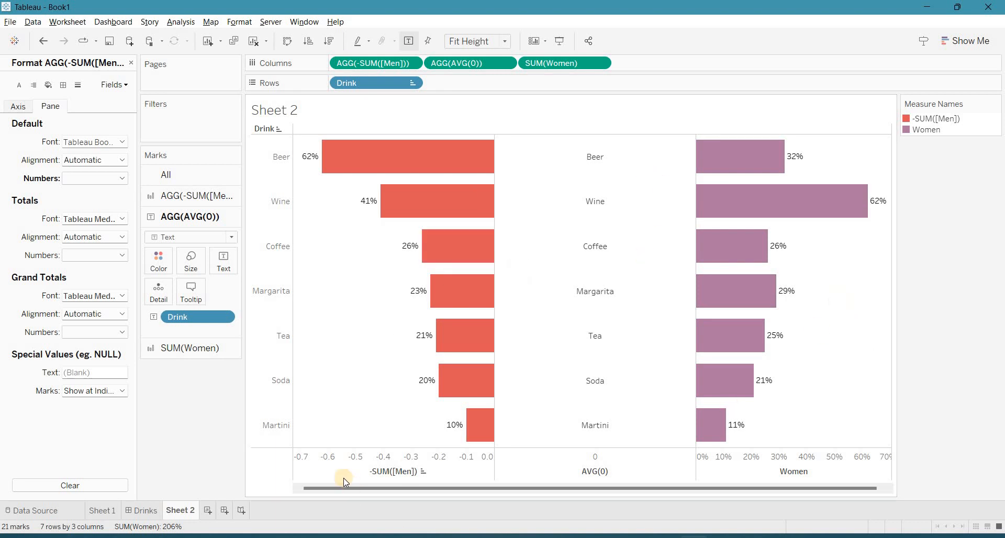
- Hide the axis header beneath the chart columns
right_click(388, 461)
left_click(413, 437)
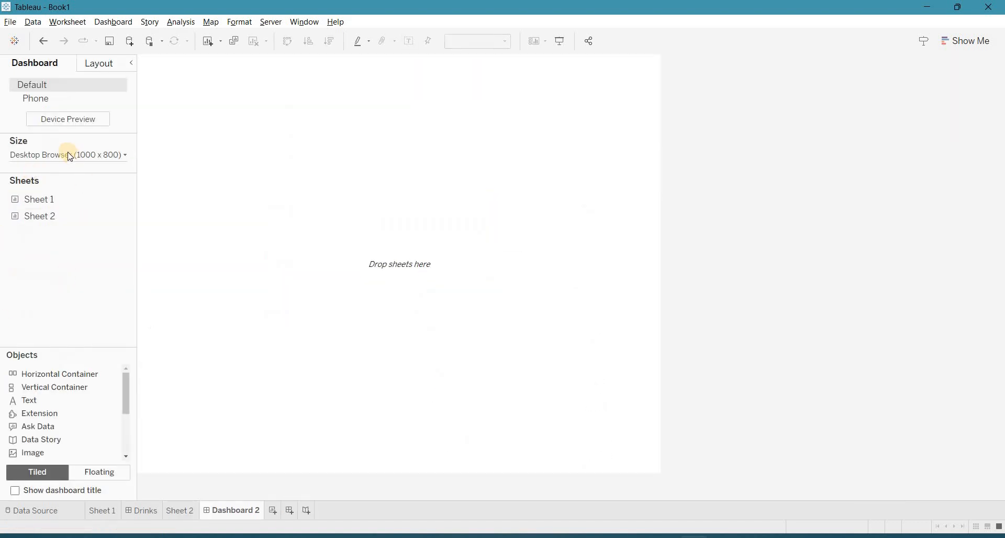
- Set the fixed width of the new dashboard to 900 px
left_click(82, 155)
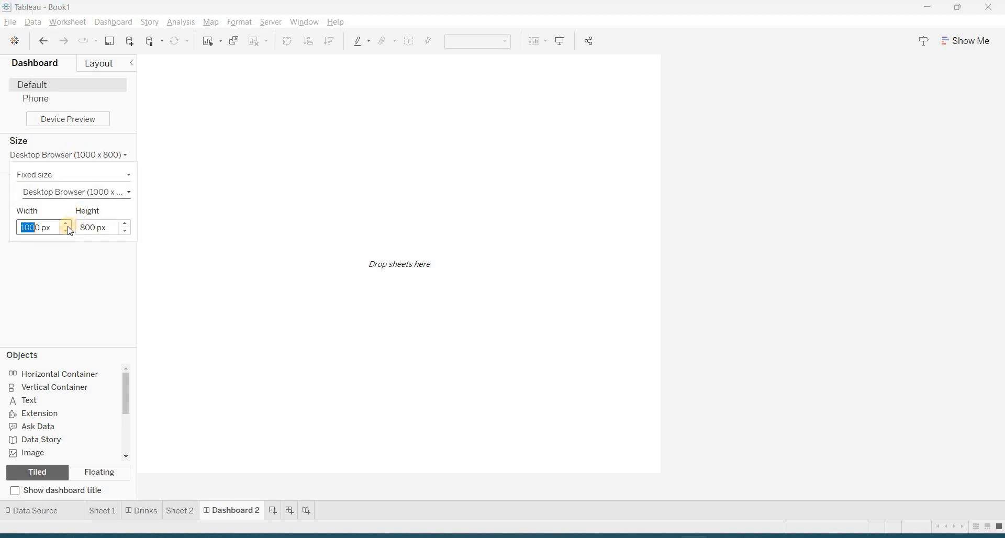
left_click(66, 233)
left_click(87, 285)
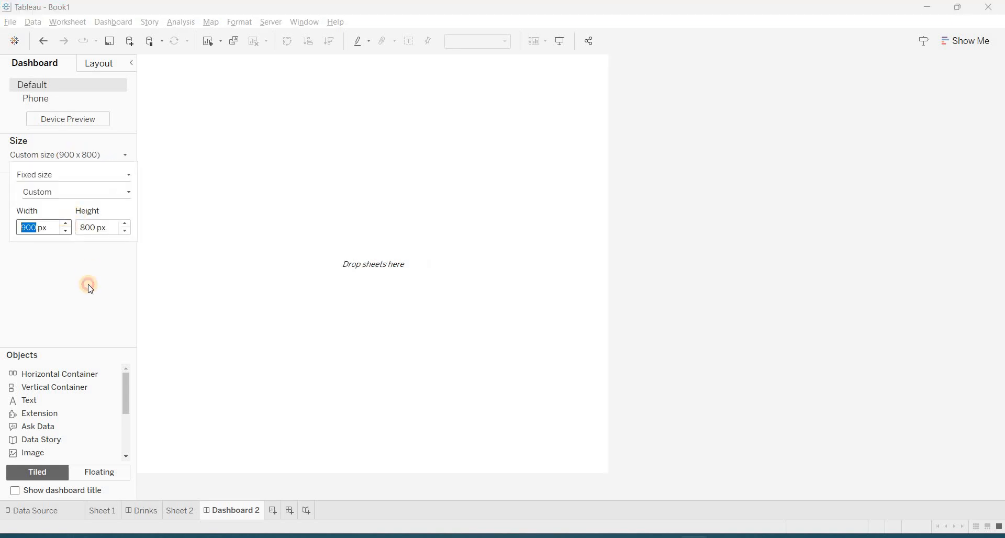
- Place Sheet 2 on the empty dashboard and fit it to Entire View
mouse_move(40, 222)
left_mouse_down()
mouse_move(225, 281)
mouse_move(307, 290)
left_mouse_up()
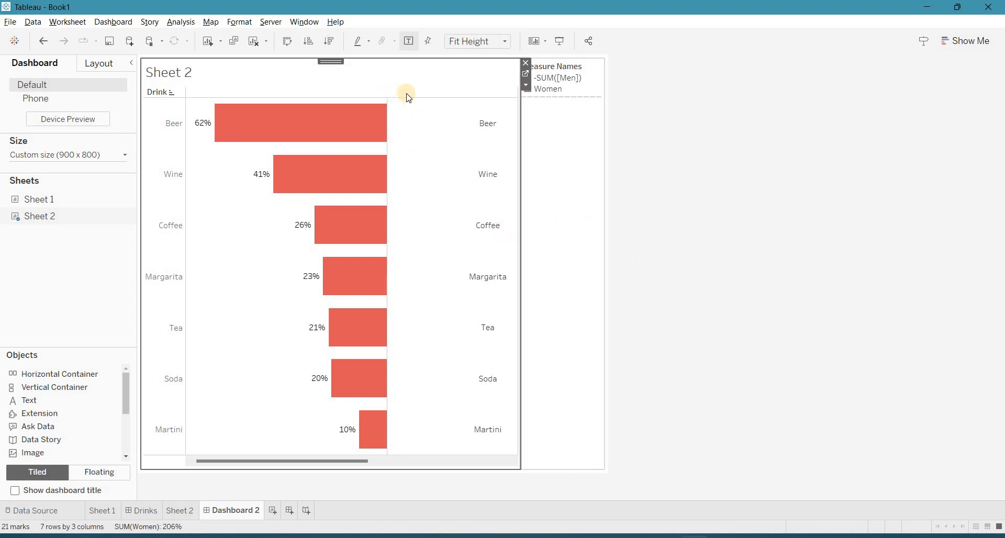
left_click(478, 43)
left_click(480, 90)
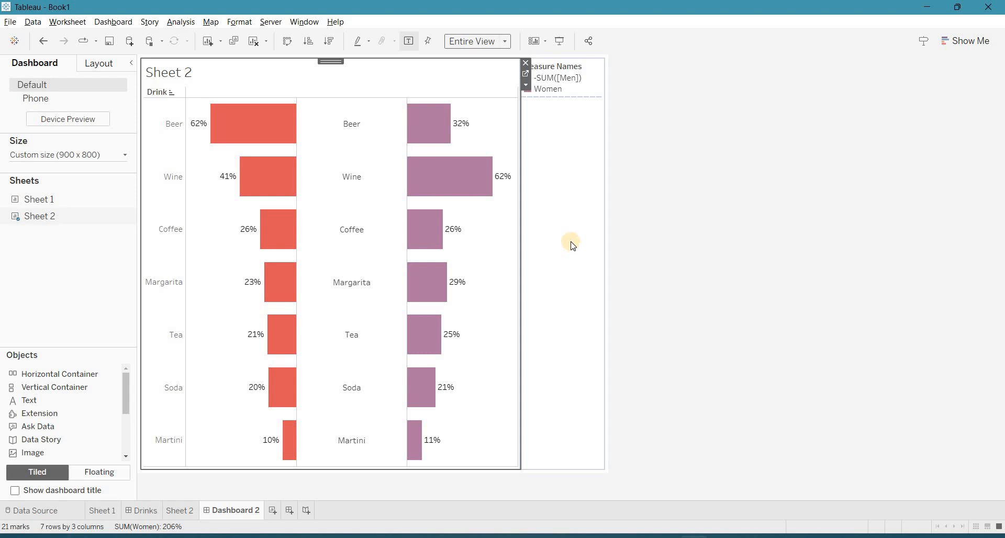
- Change the alias of -SUM([Men]) in the dashboard's color legend to Men
left_click(560, 195)
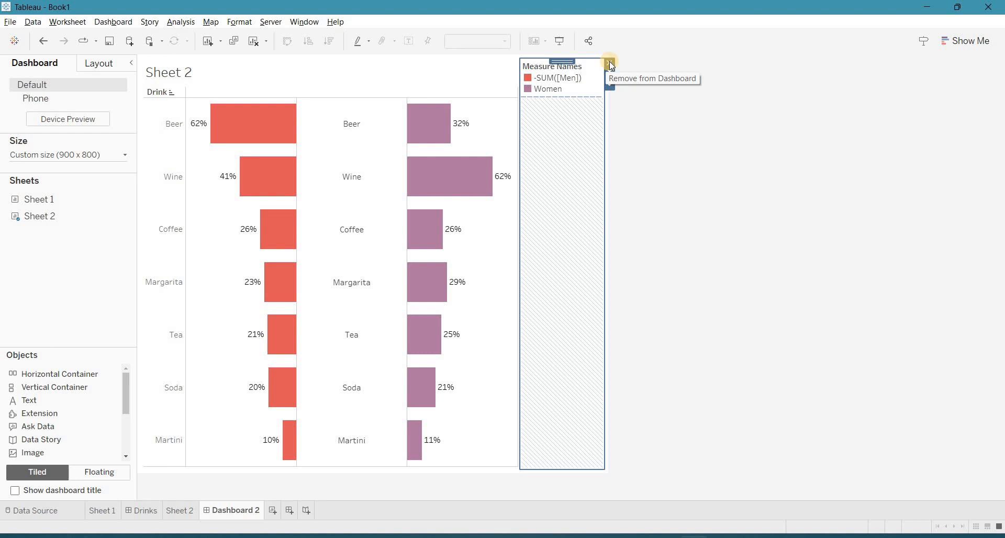
left_click(554, 77)
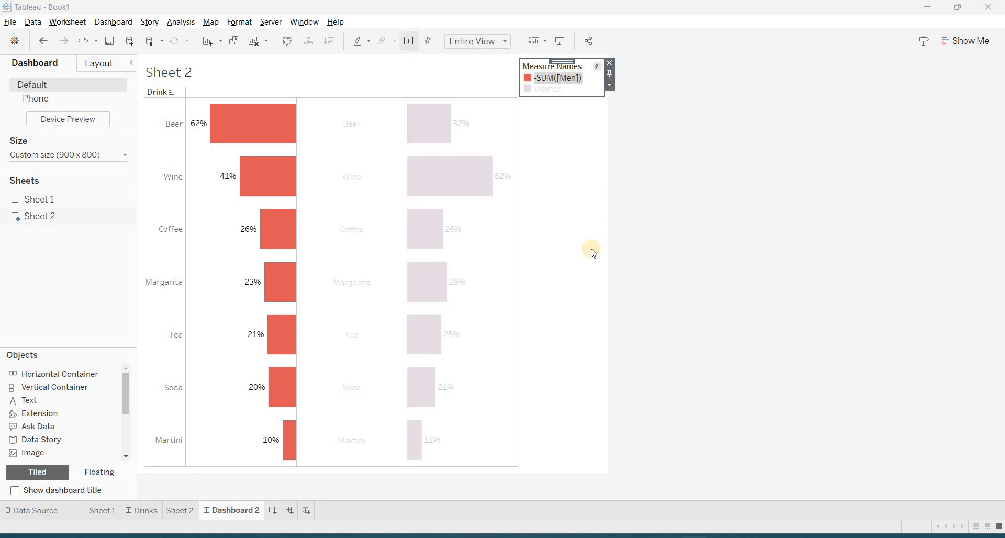
left_click(636, 152)
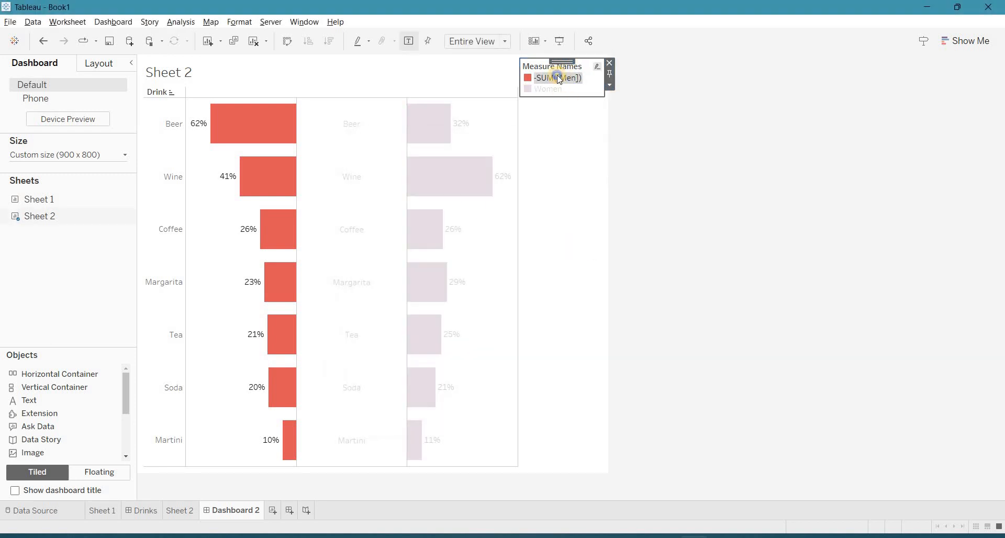
right_click(557, 77)
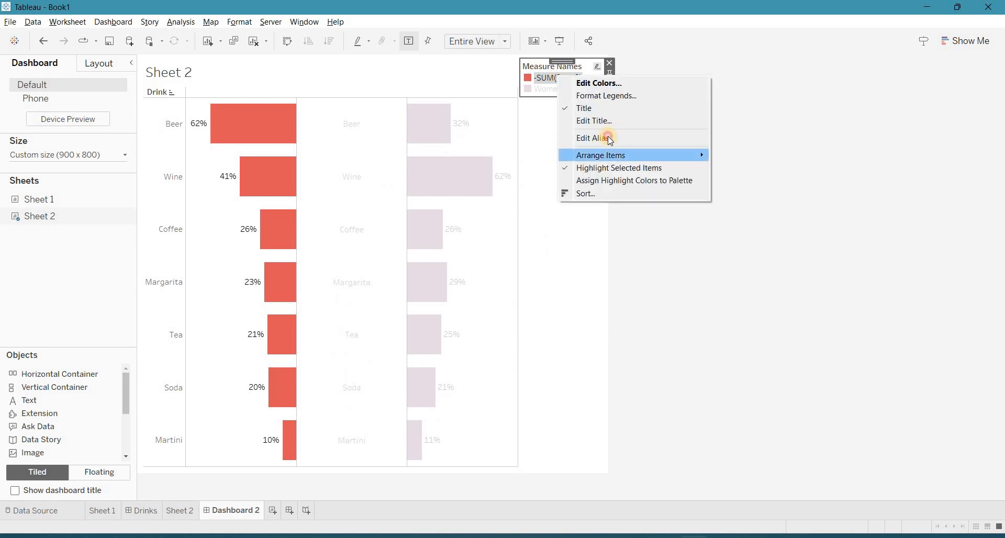
left_click(609, 137)
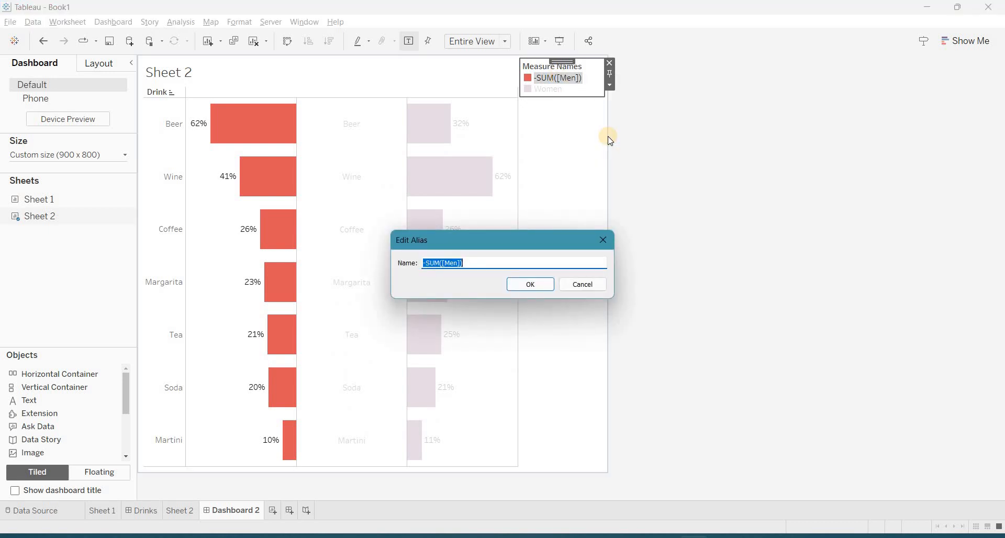
type("Men")
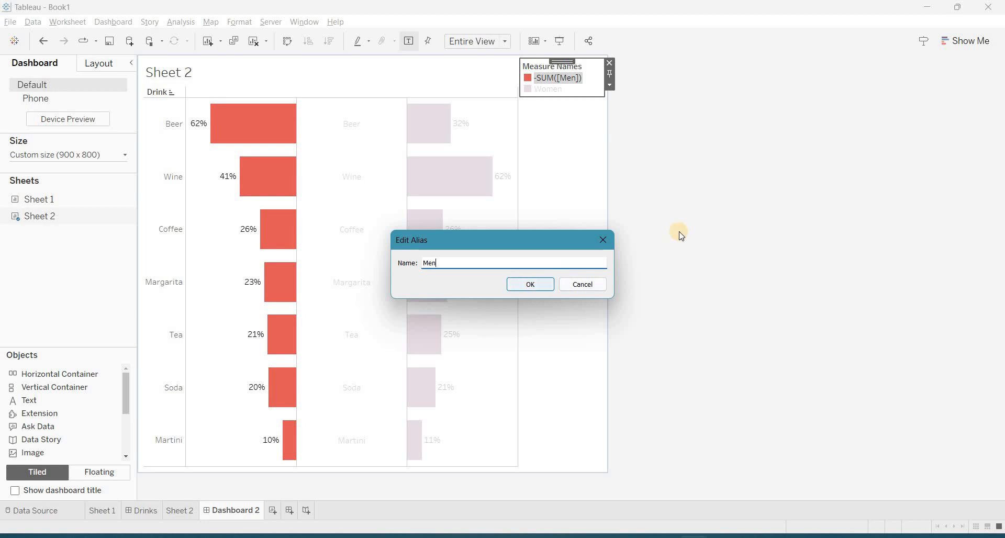
key("Return")
- Move the Measure Names color legend beneath the chart on the dashboard
left_click(562, 62)
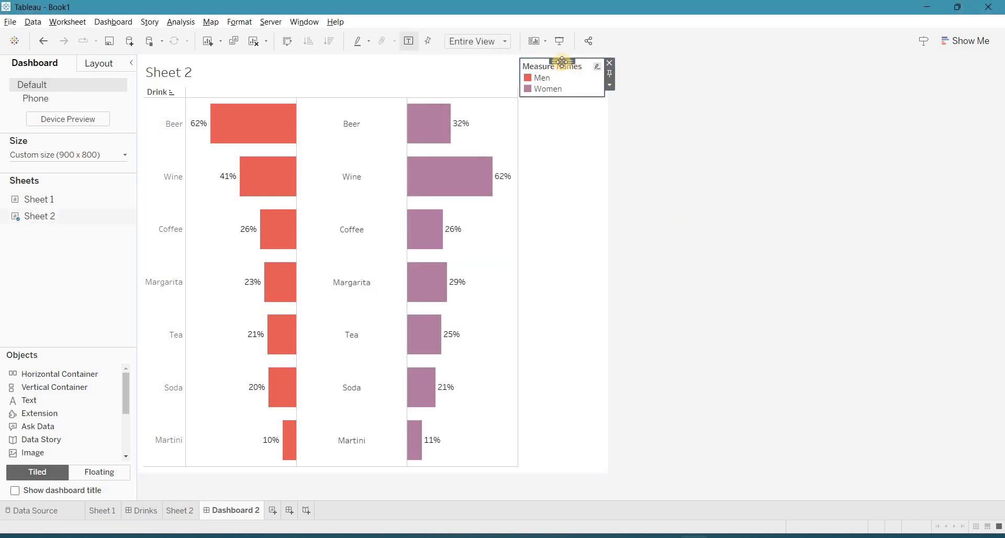
left_click_drag(561, 62, 349, 462)
left_click_drag(254, 263, 294, 471)
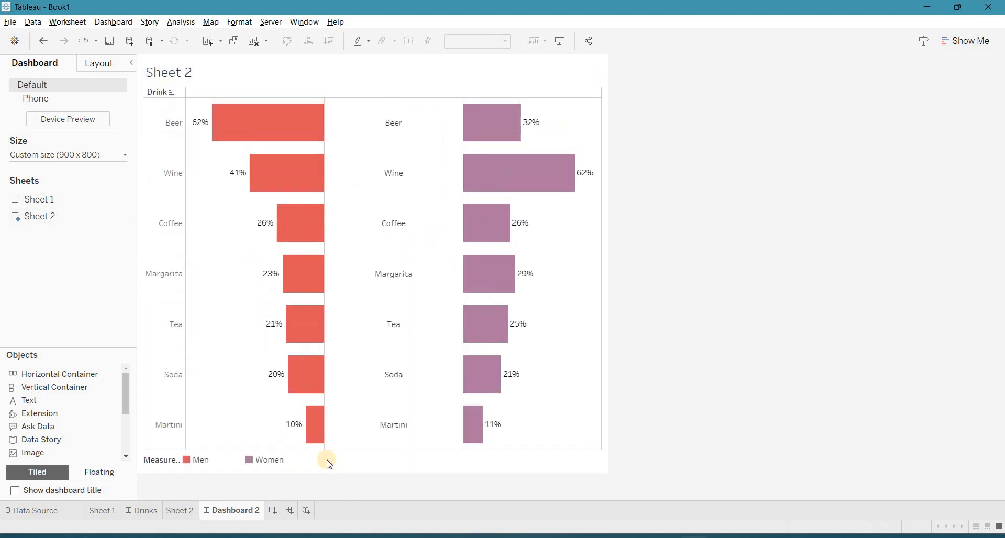
- Hide the title of the Measure Names legend and deselect the legend
right_click(172, 463)
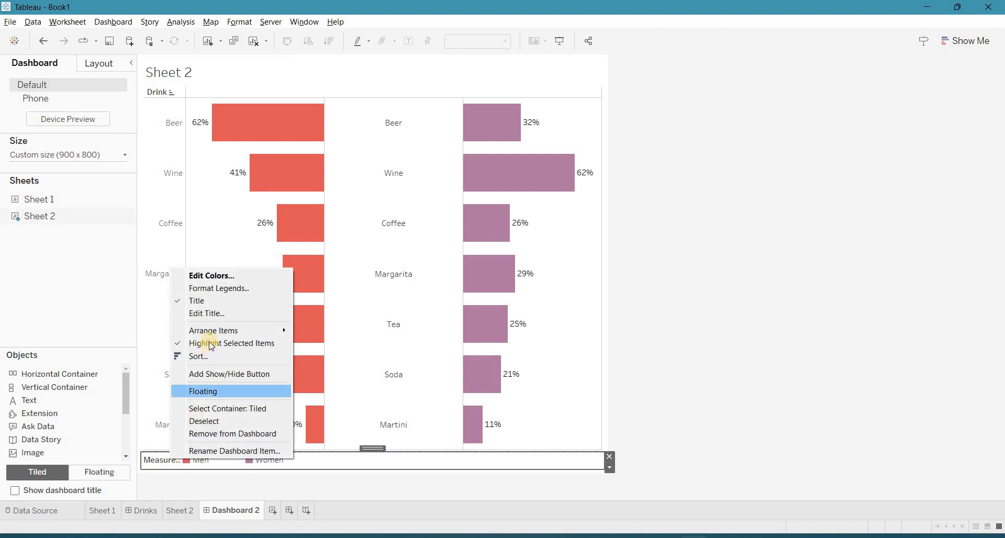
left_click(213, 302)
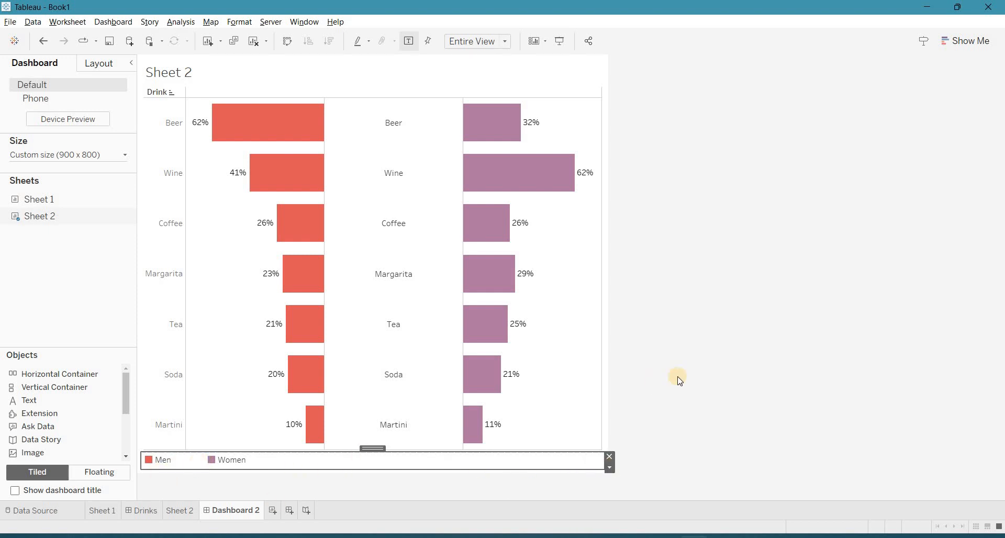
left_click(697, 368)
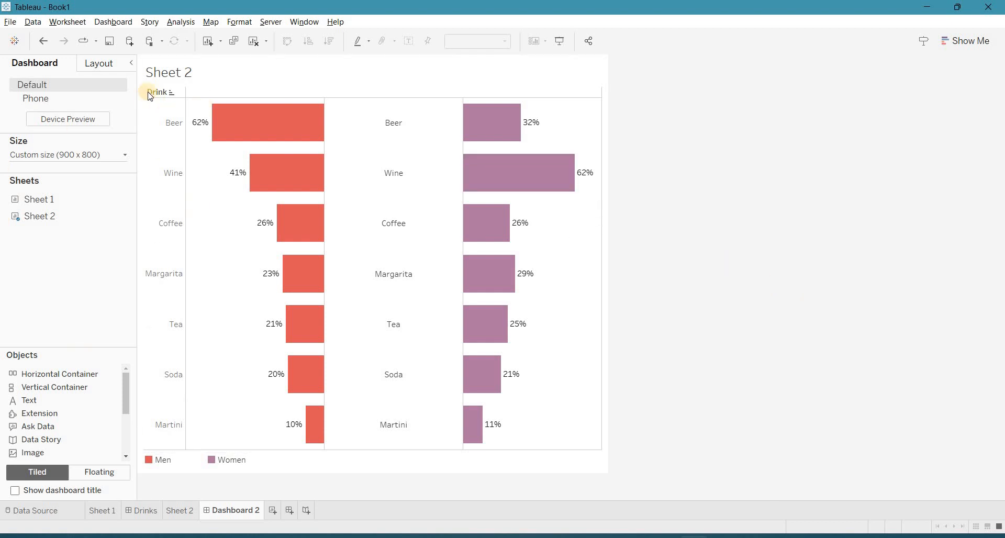
- Replace the sheet name in the chart's title with MOST POPULAR DRINK
double_click(166, 73)
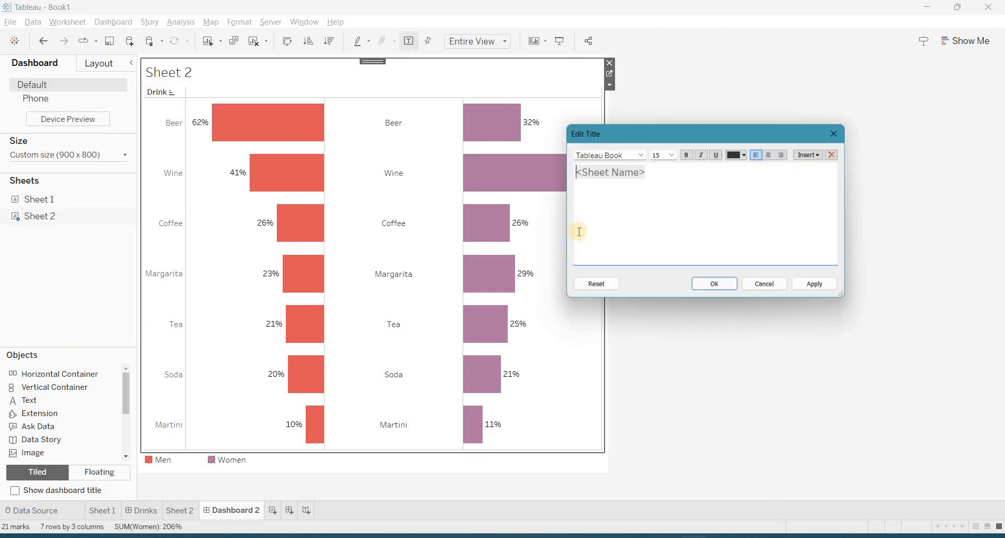
left_click(580, 231)
key("ctrl+a")
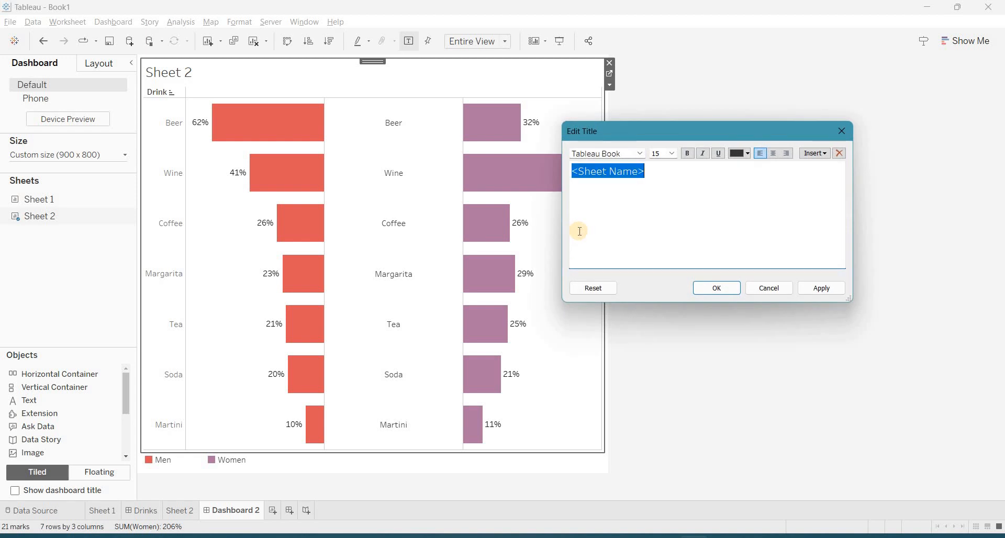
type("Mo")
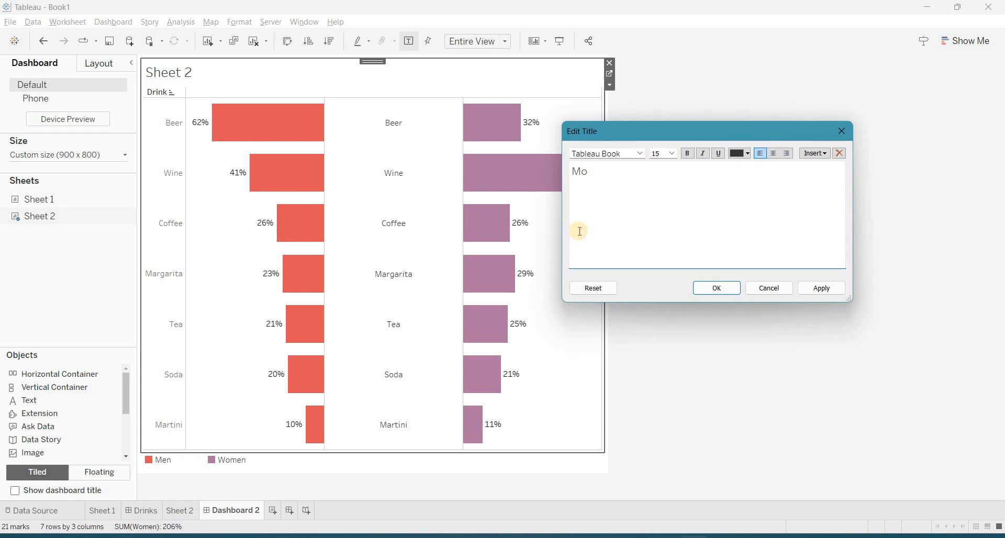
key("BackSpace")
key("BackSpace")
key("Caps_Lock")
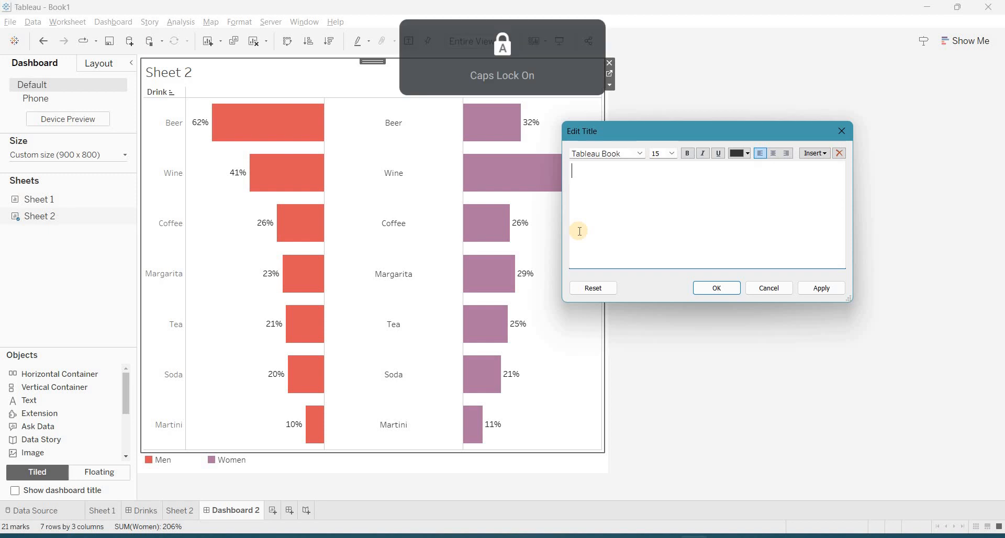
type("MOST POPULAR DRINK")
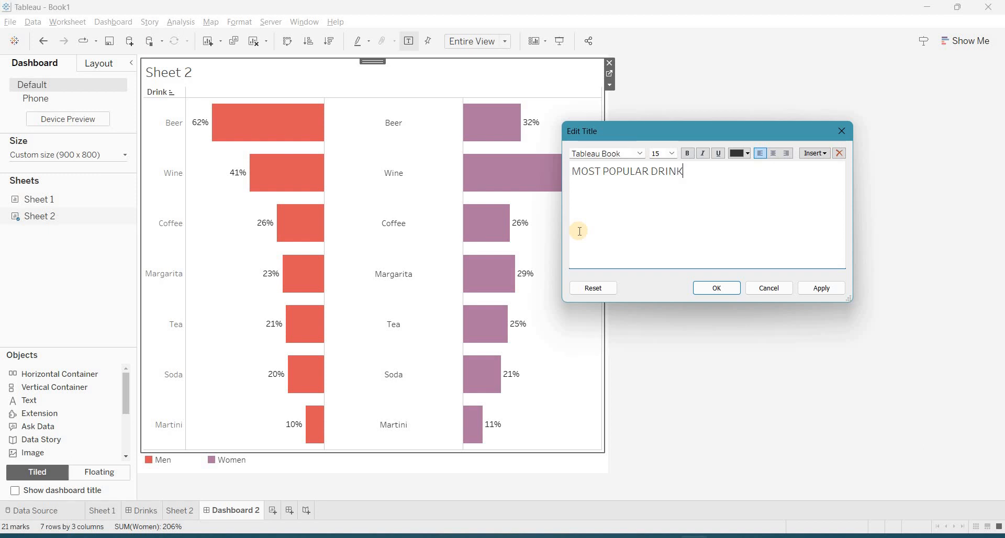
- Set the font size of the chart title MOST POPULAR DRINK to 28 and apply the title edit
triple_click(650, 175)
left_click(674, 154)
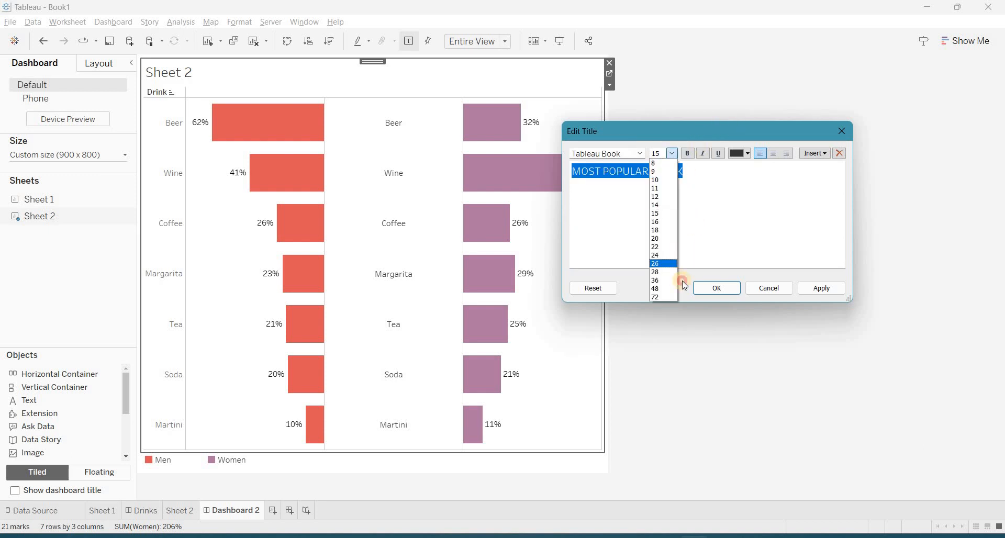
left_click(672, 270)
left_click(723, 288)
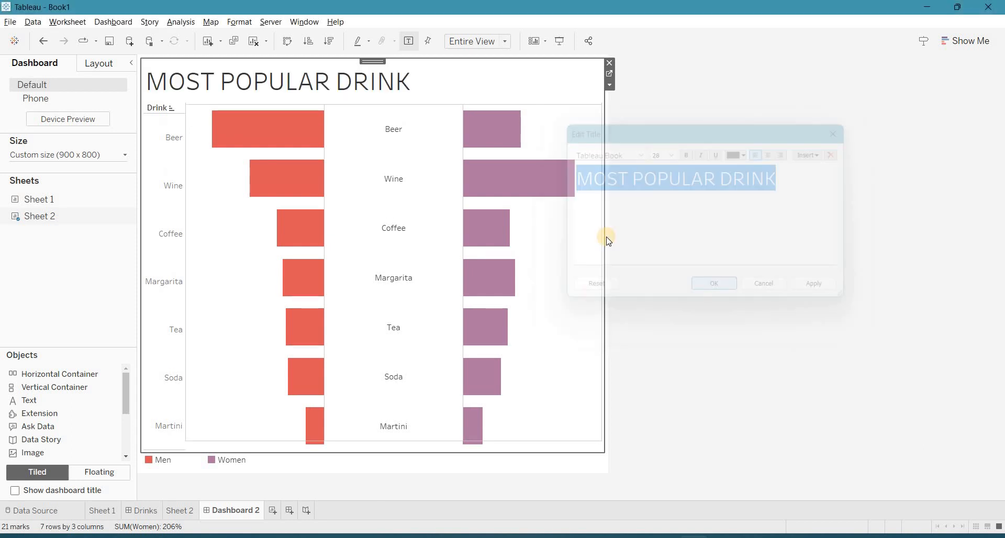
- Give the dashboard's outer Tiled container a light gray background
left_click(160, 58)
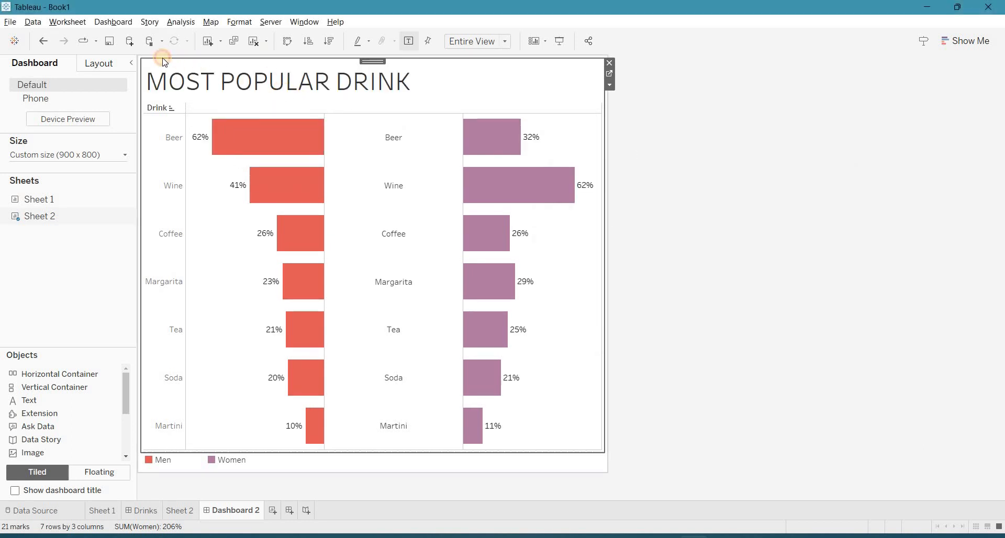
left_click(115, 62)
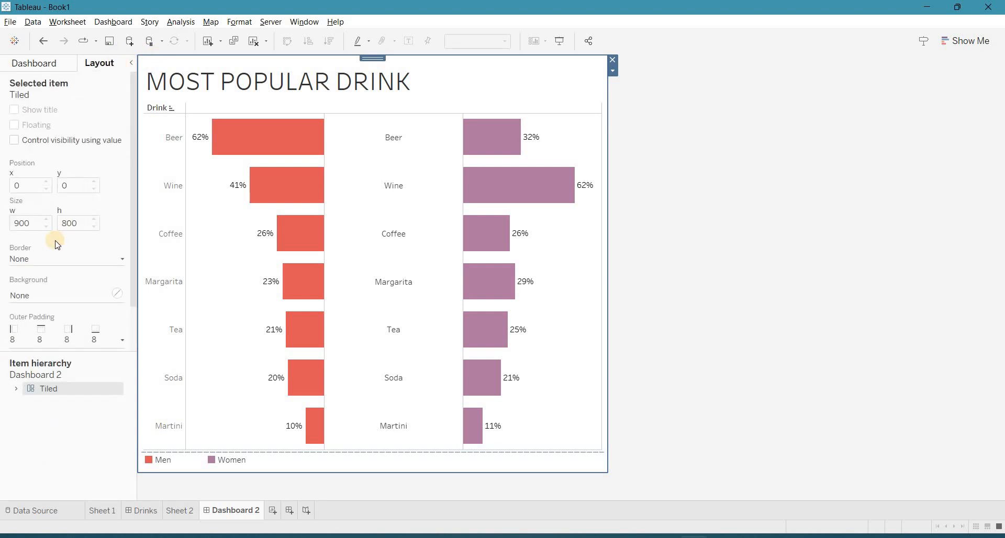
left_click(29, 297)
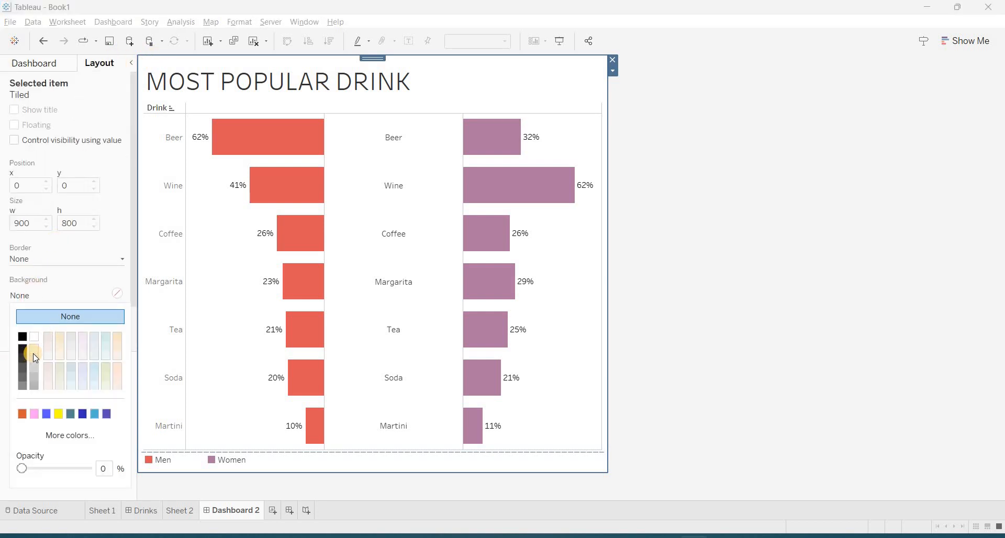
left_click(34, 355)
- Remove the chart's default worksheet shading so it shares the dashboard's gray background
left_click(429, 146)
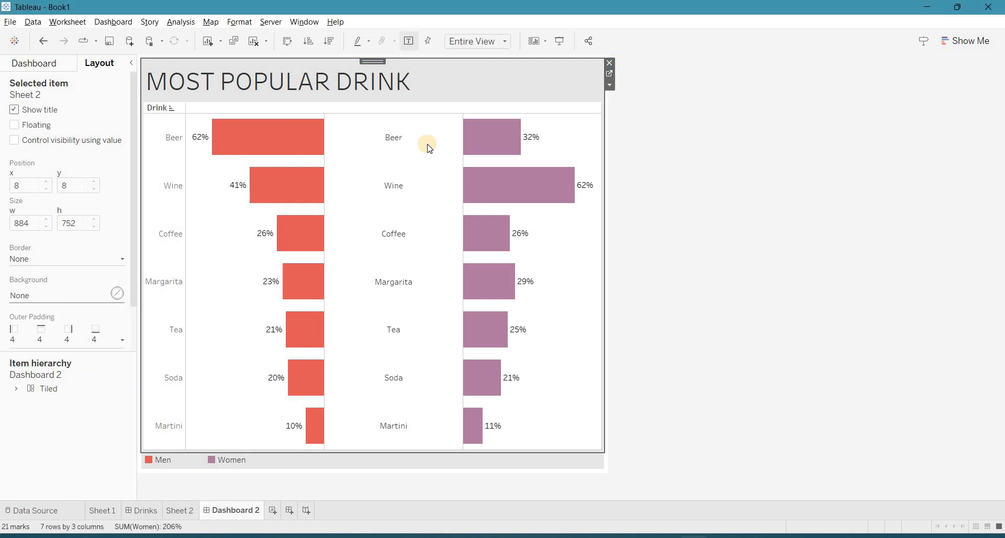
right_click(428, 146)
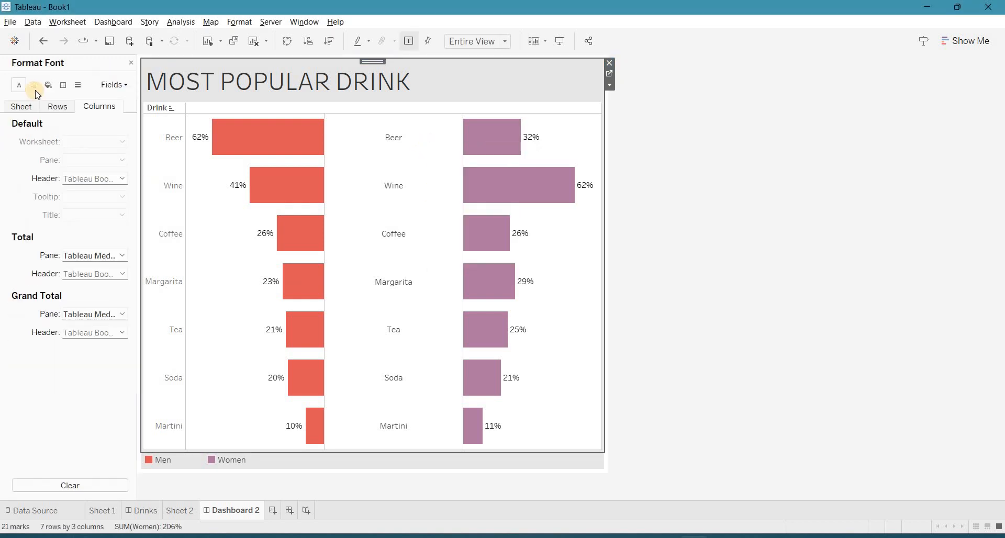
left_click(63, 85)
left_click(24, 106)
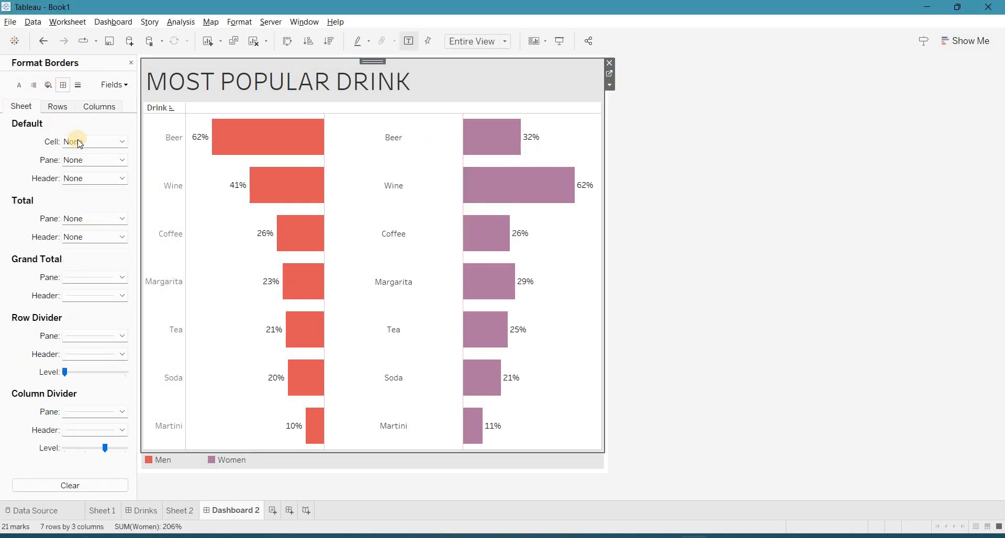
left_click(91, 146)
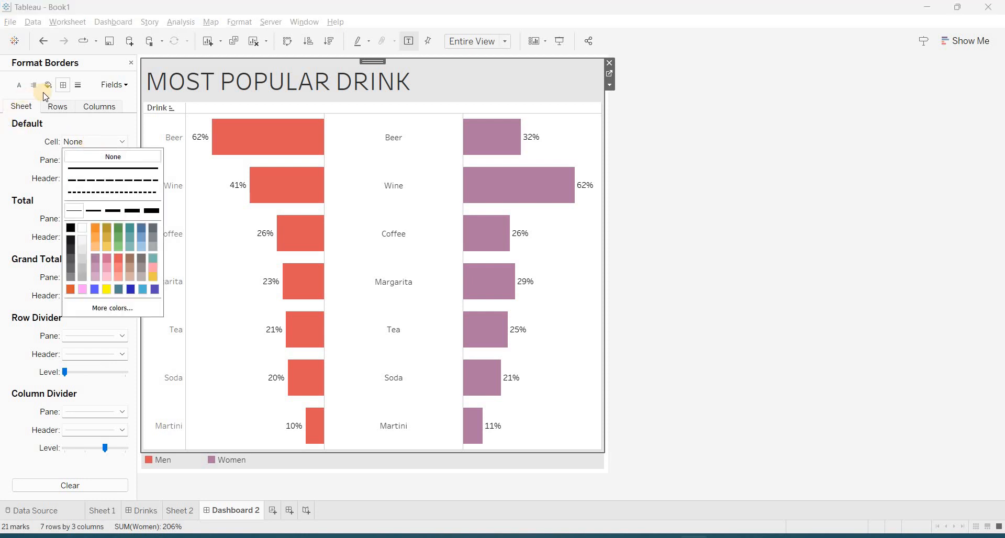
left_click(48, 87)
left_click(86, 142)
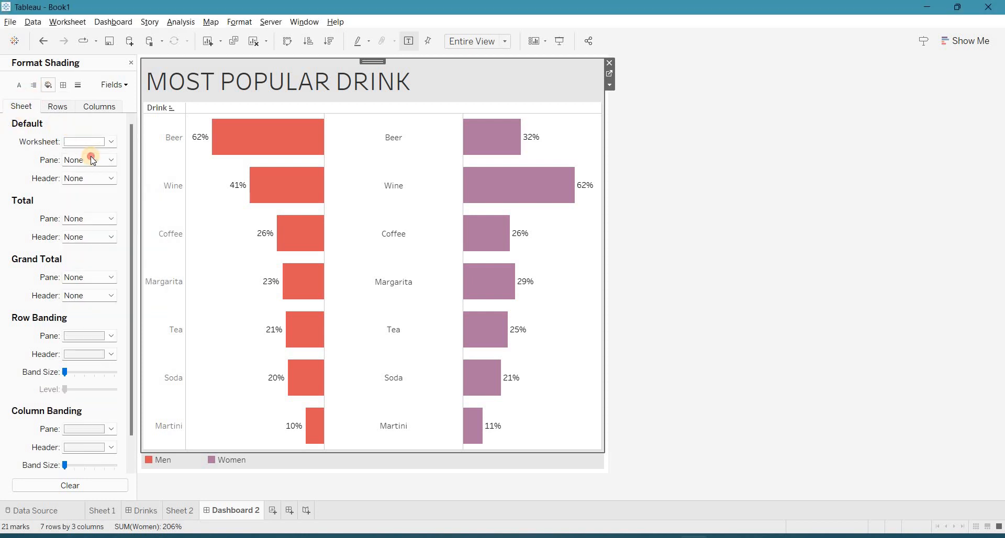
left_click(650, 232)
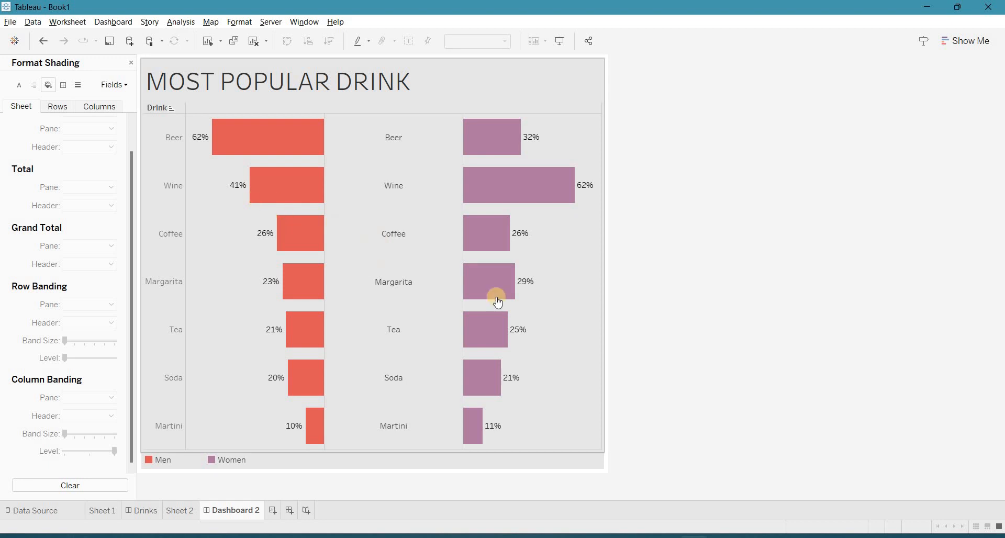
- Hide the Drink field label for rows above the chart on the dashboard
left_click(517, 250)
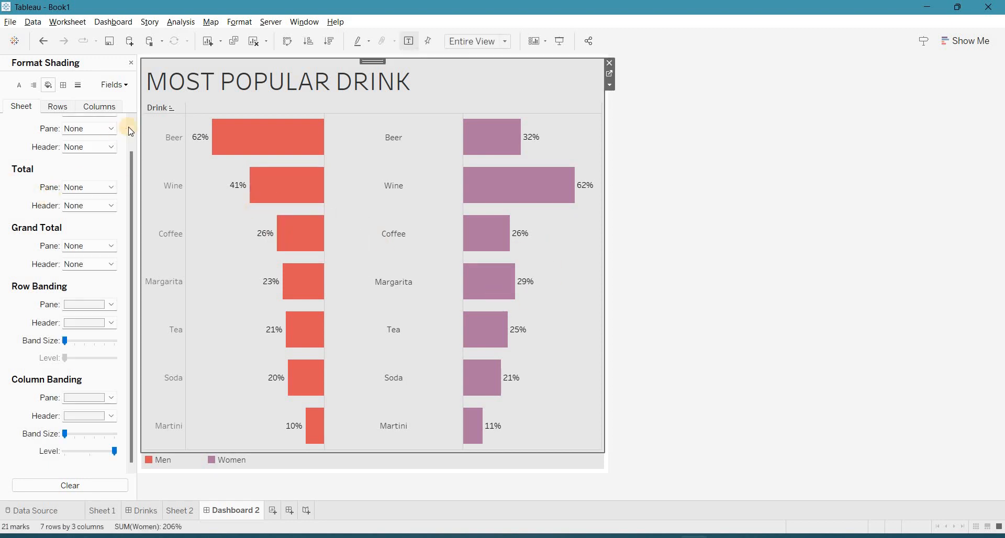
right_click(157, 110)
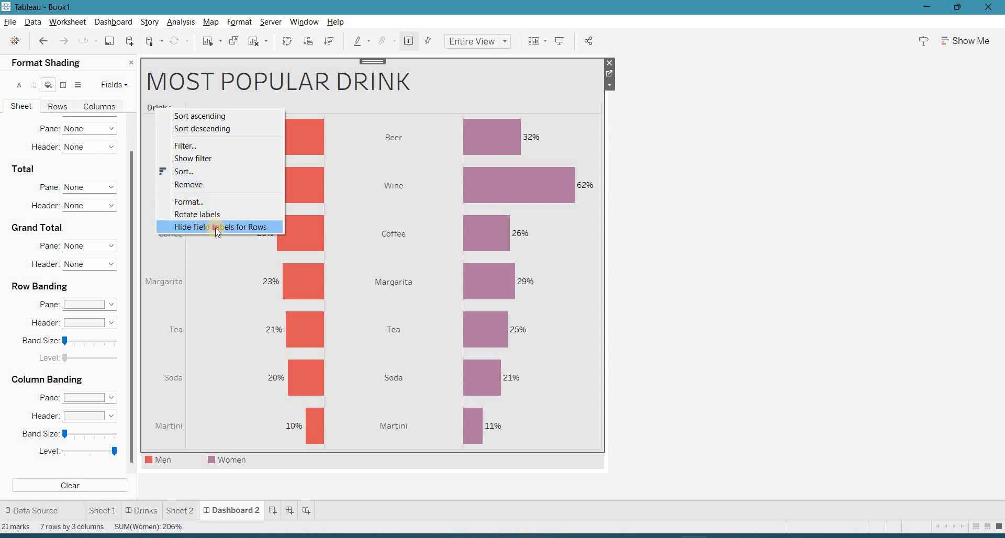
left_click(215, 227)
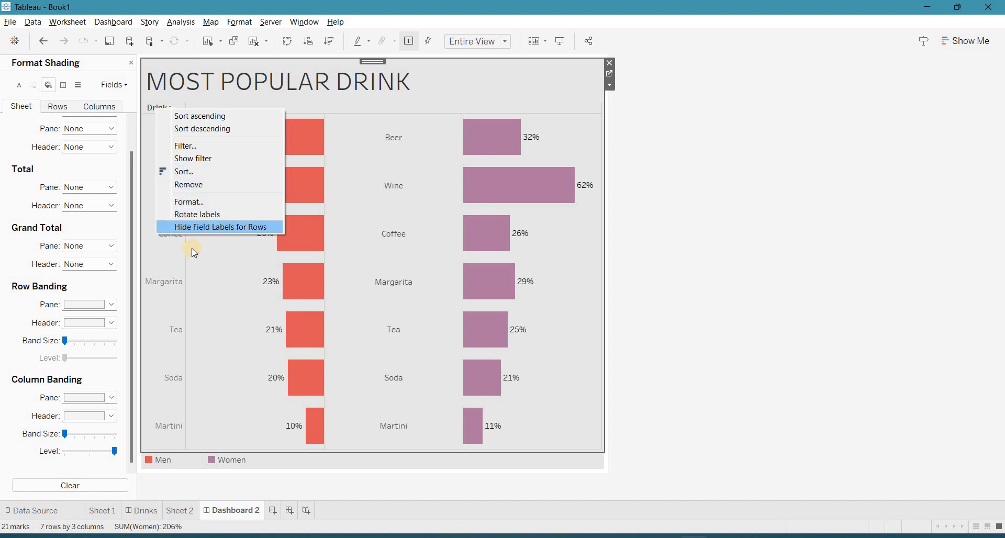
- Hide the header of the Drink row field on Sheet 2, and return to Dashboard 2
left_click(609, 72)
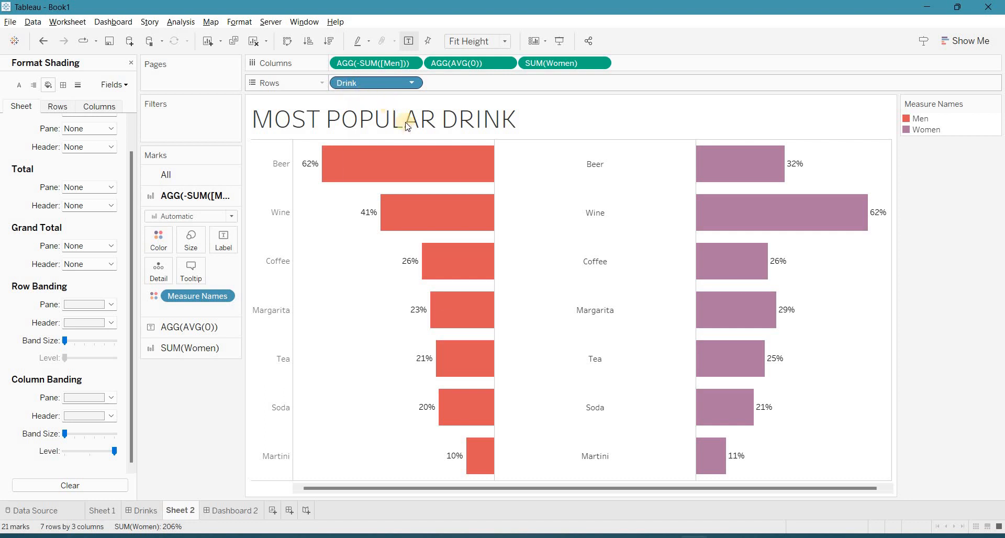
right_click(346, 88)
left_click(407, 191)
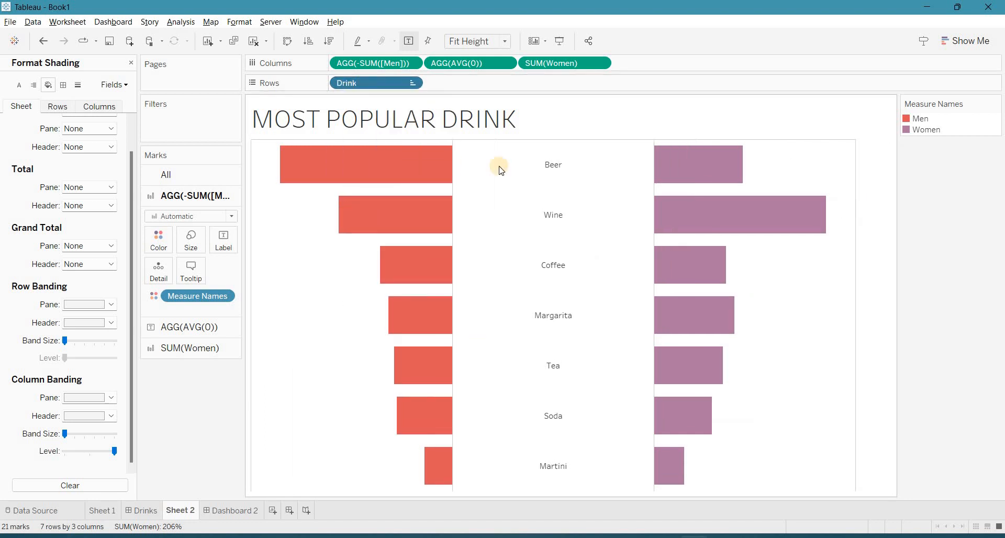
left_click(253, 515)
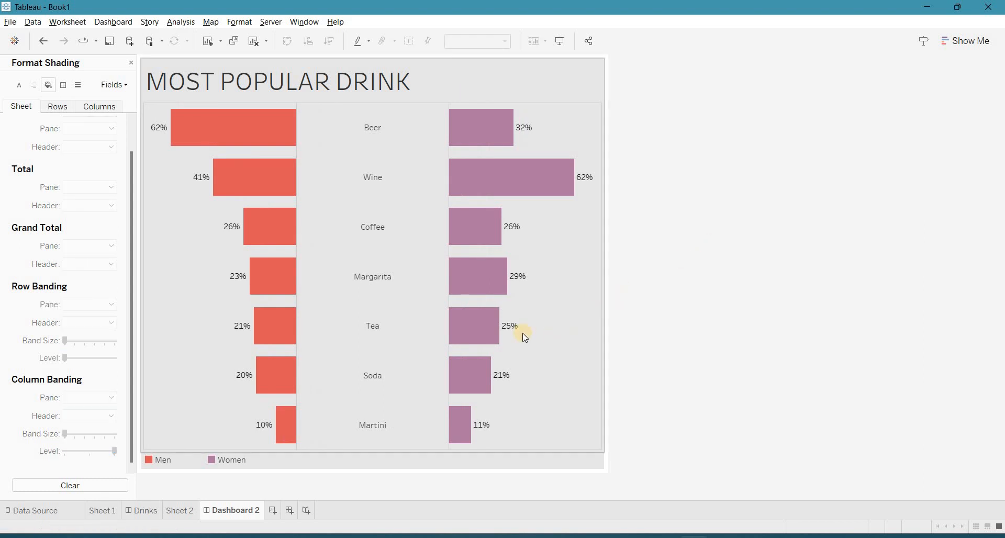
left_click(570, 390)
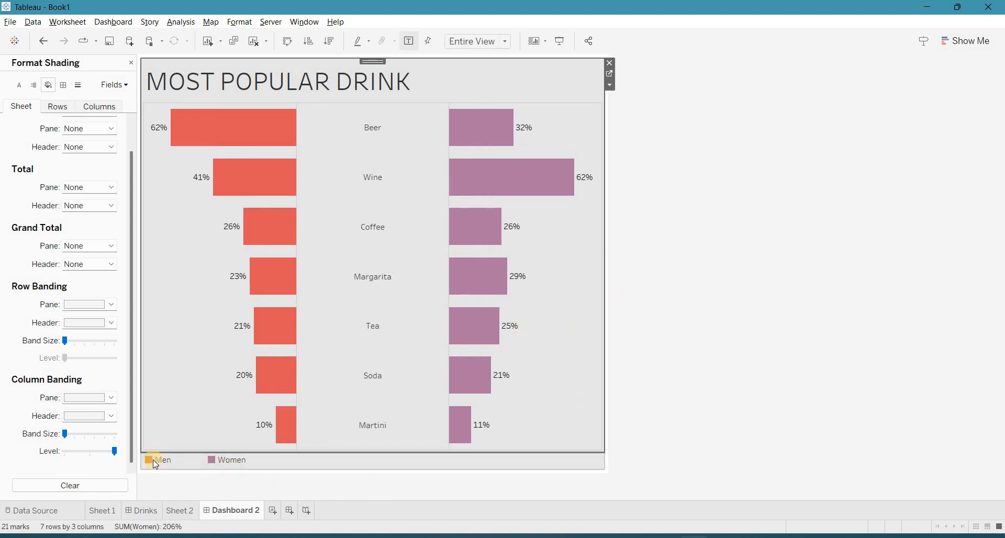
- Insert a Blank object before the color legend and narrow it so the Men and Women entries are centered beneath the chart
left_click(131, 65)
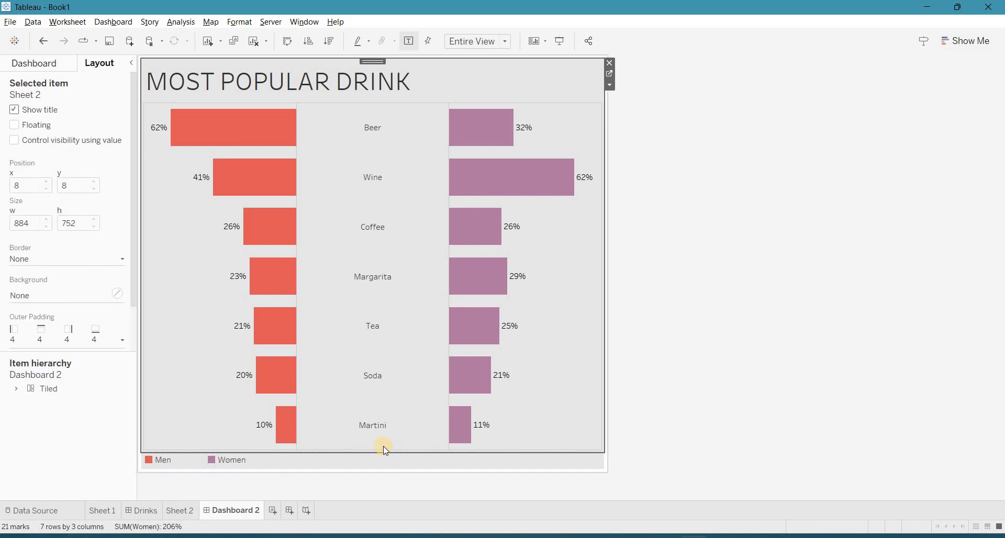
left_click(20, 63)
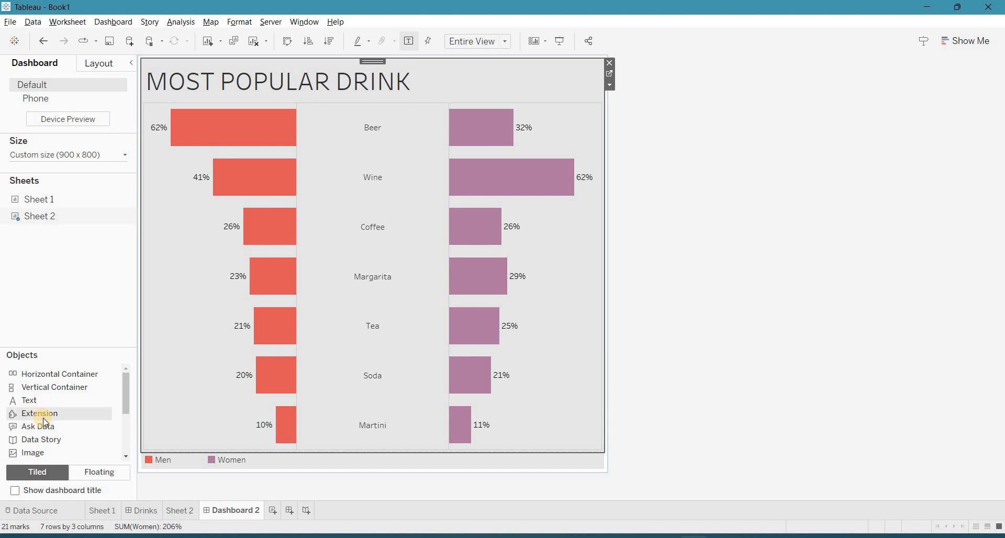
scroll(45, 422, "down", 3)
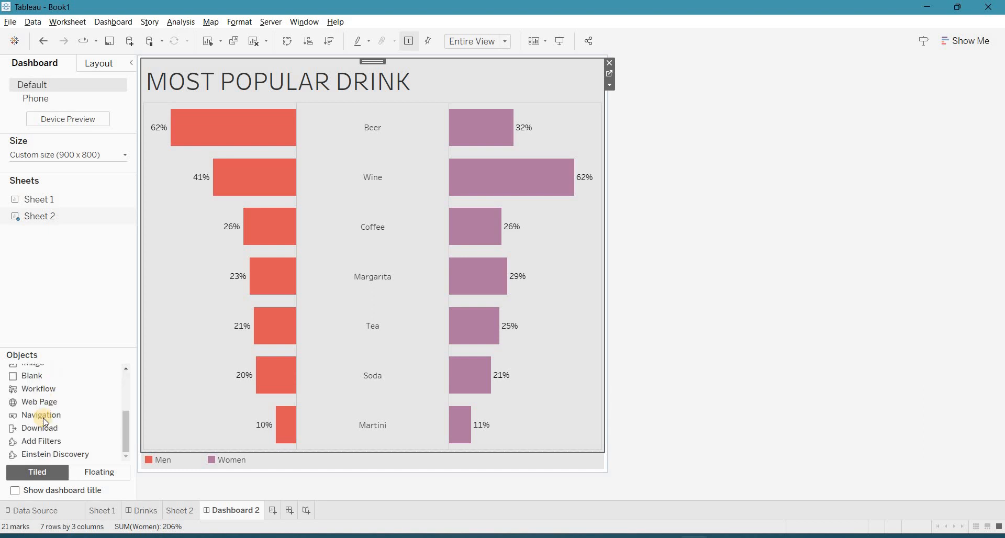
left_click_drag(32, 376, 190, 466)
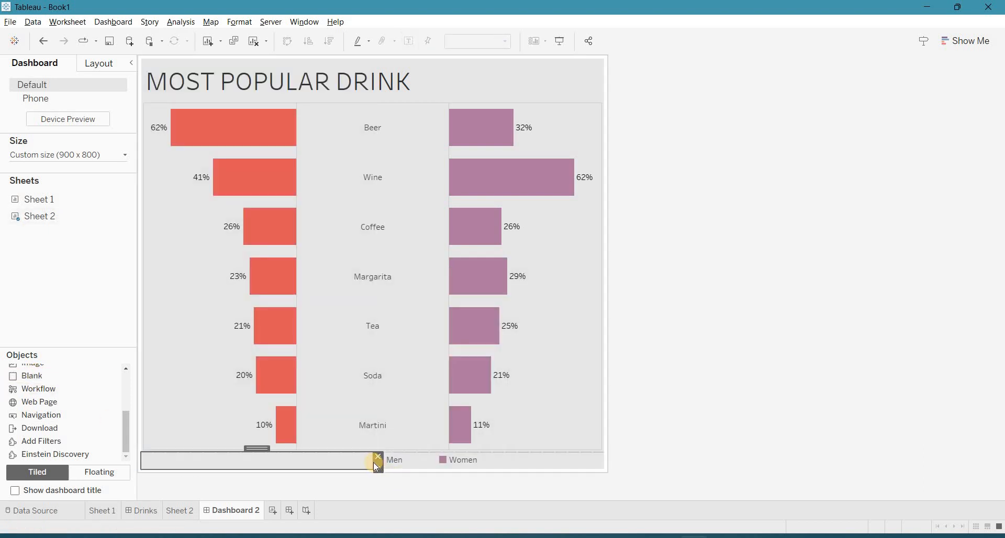
left_click_drag(373, 462, 310, 460)
left_click(670, 433)
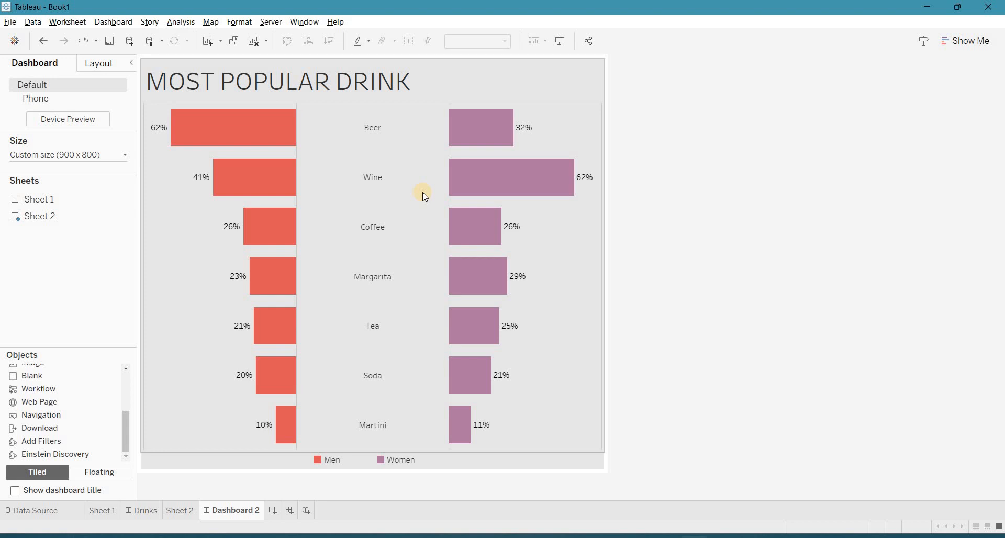
- Examine the tooltips of the men's and women's bars for Beer and Wine
mouse_move(259, 129)
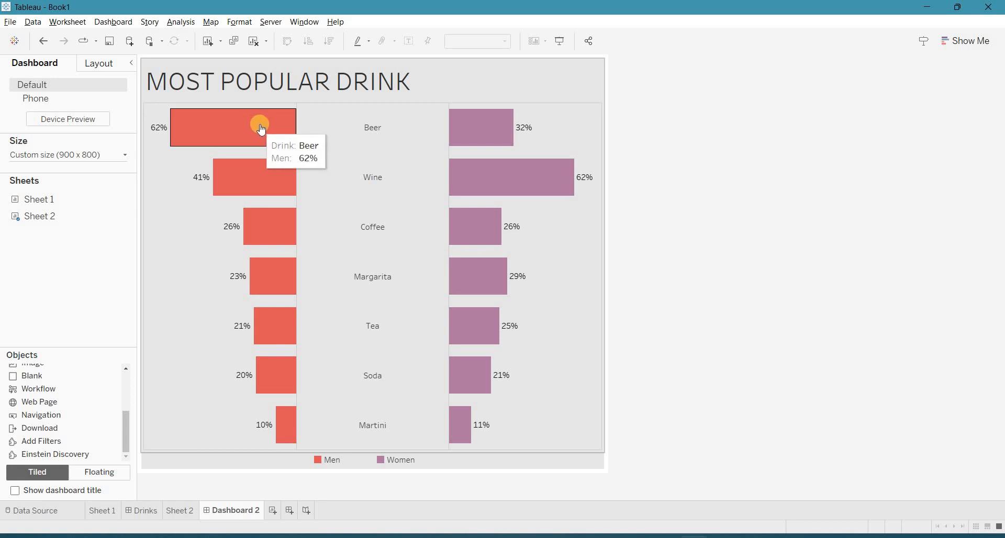
mouse_move(491, 134)
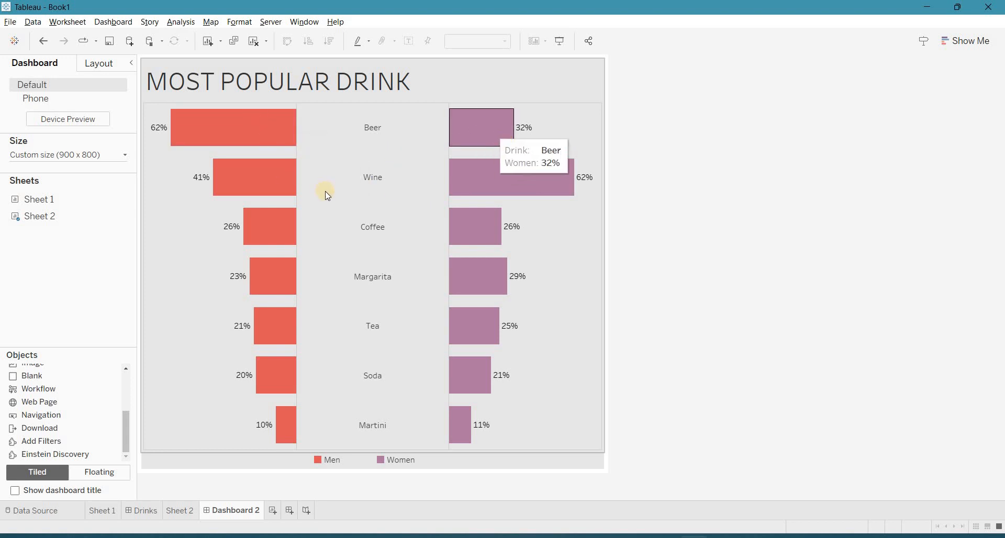
mouse_move(520, 185)
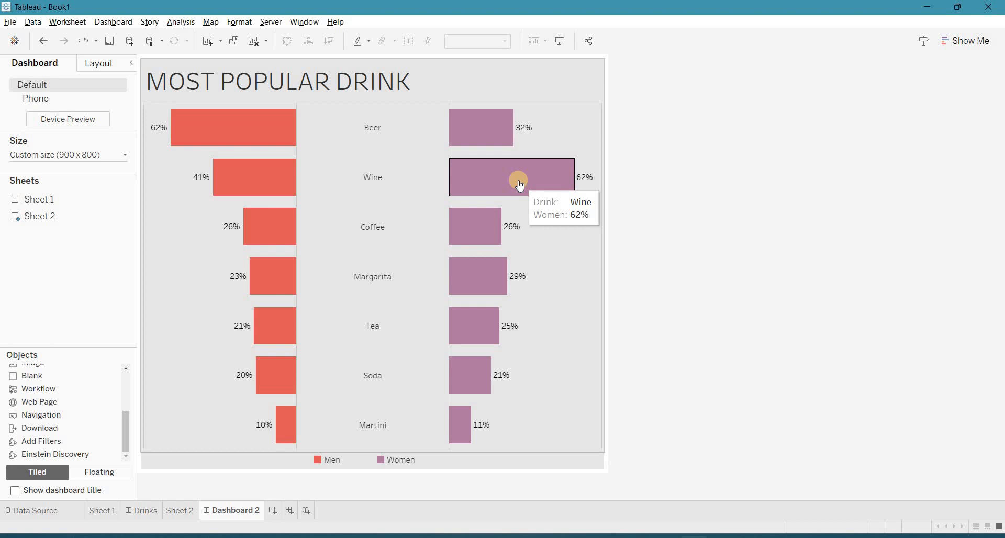
mouse_move(269, 202)
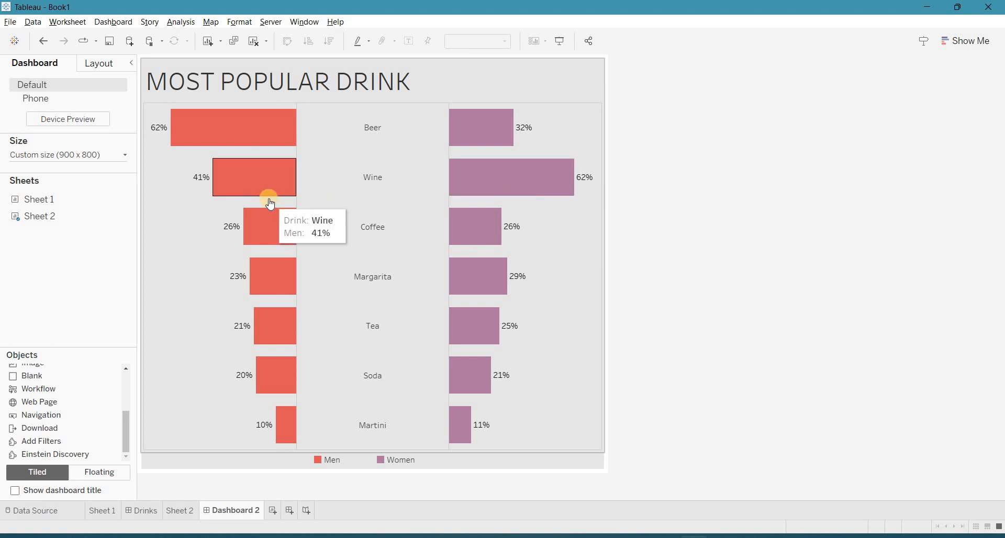